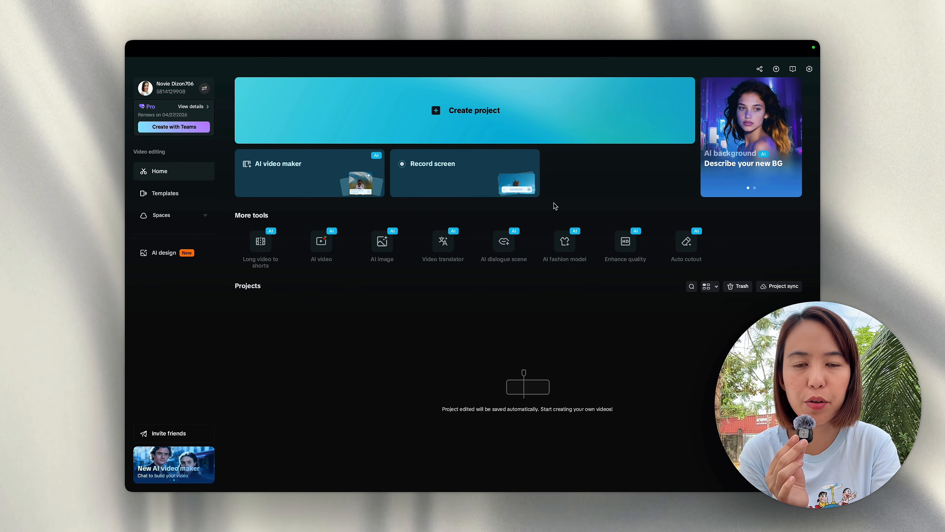
Step: Create a new project, add for deya.mp4 to the timeline, and isolate its voice
{"action": "left_click", "coordinate": [474, 112]}
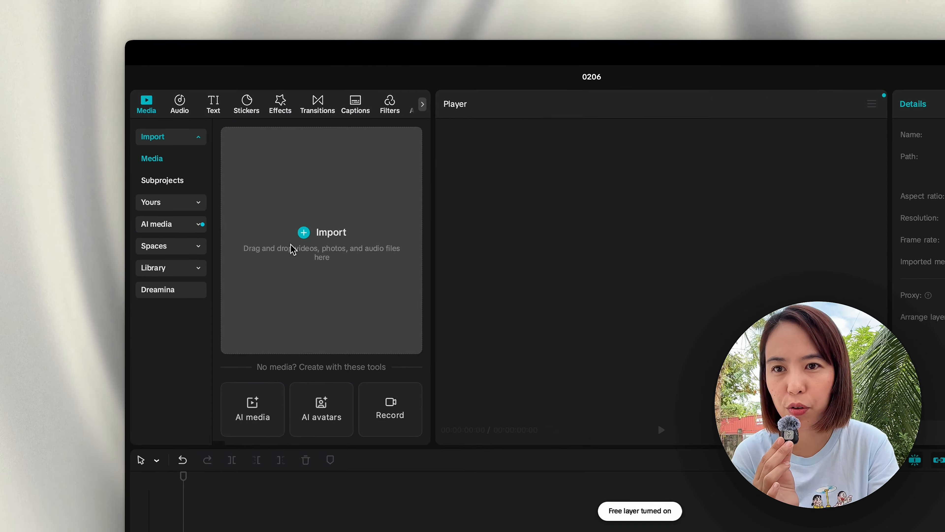
{"action": "left_click", "coordinate": [250, 180]}
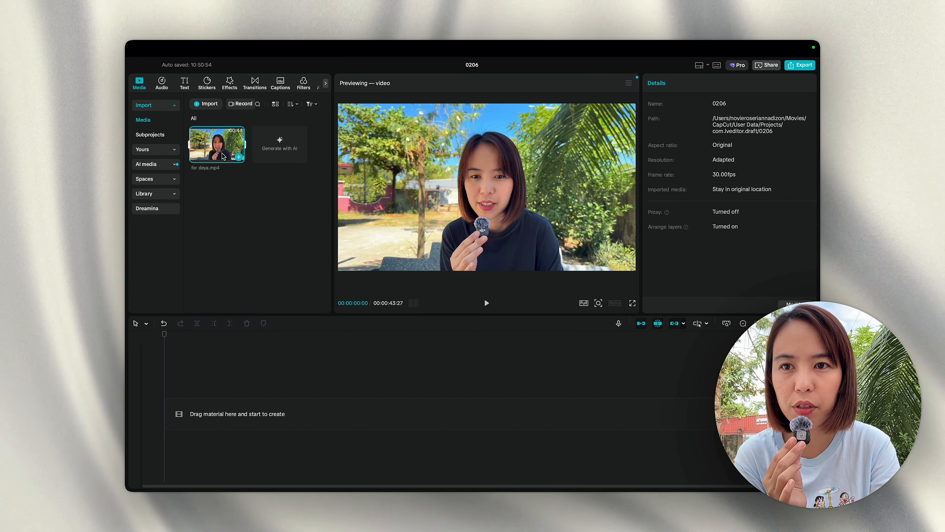
{"action": "left_click", "coordinate": [240, 160]}
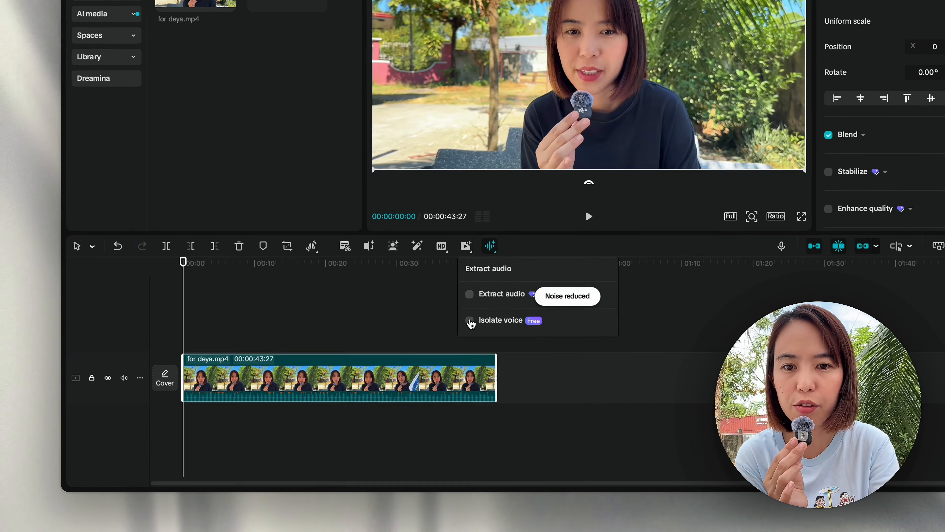
{"action": "left_click", "coordinate": [405, 374]}
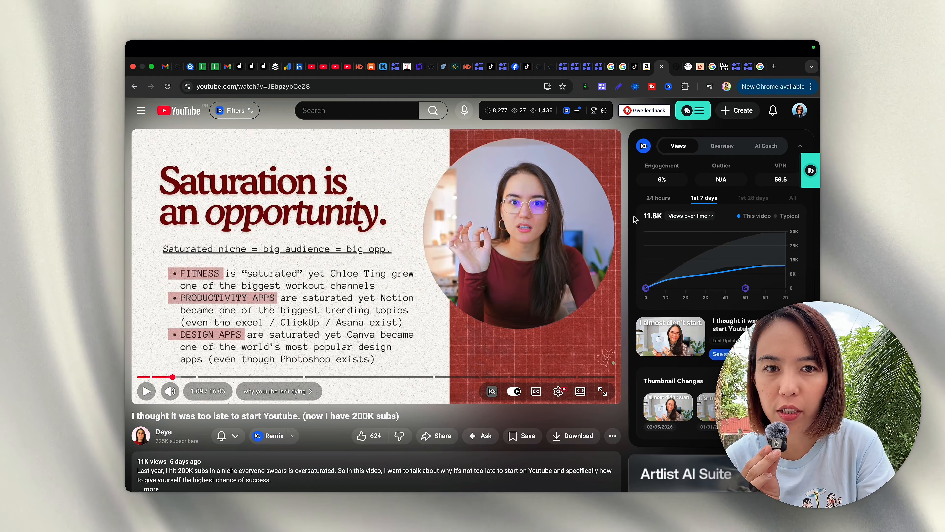
Step: Check the reference YouTube video's channel statistics, then switch back to the CapCut editor
{"action": "left_click", "coordinate": [521, 111]}
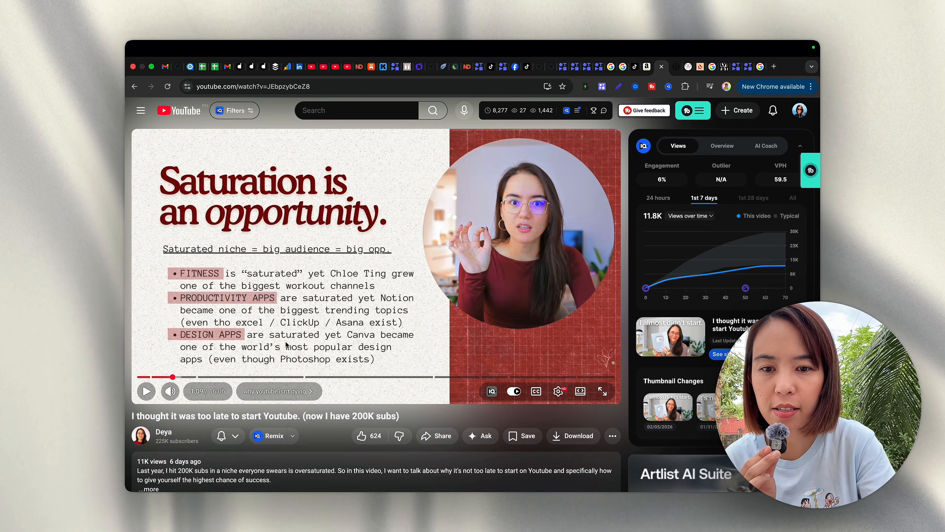
{"action": "mouse_move", "coordinate": [219, 484]}
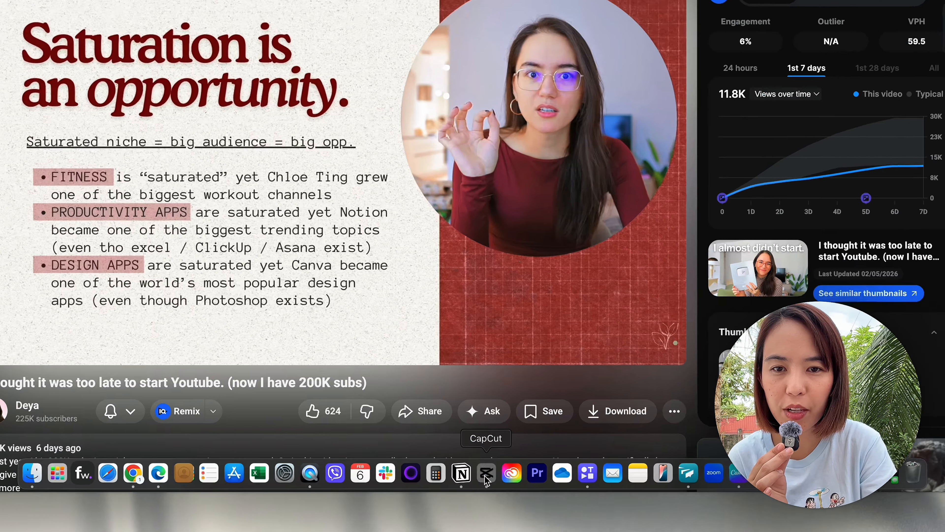
{"action": "left_click", "coordinate": [482, 478]}
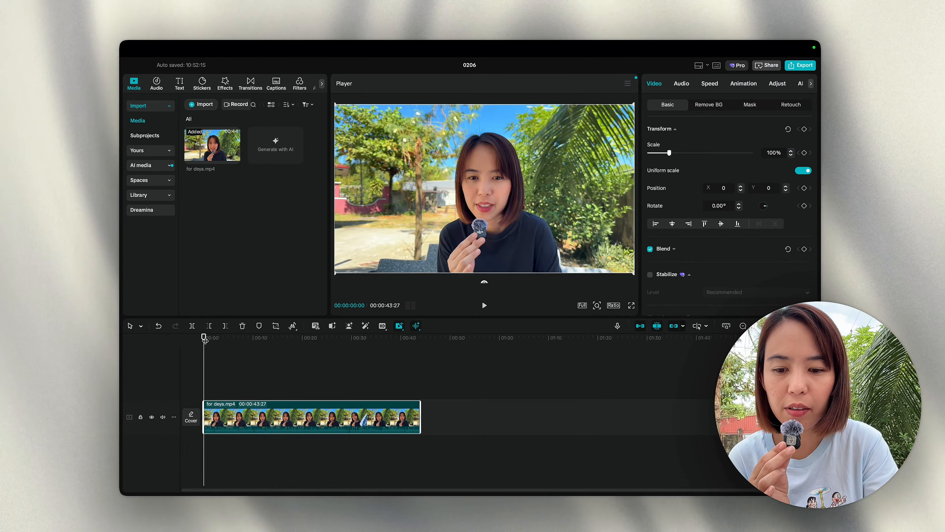
Step: Play the clip to about nine seconds and show its Mask settings
{"action": "key", "text": "space"}
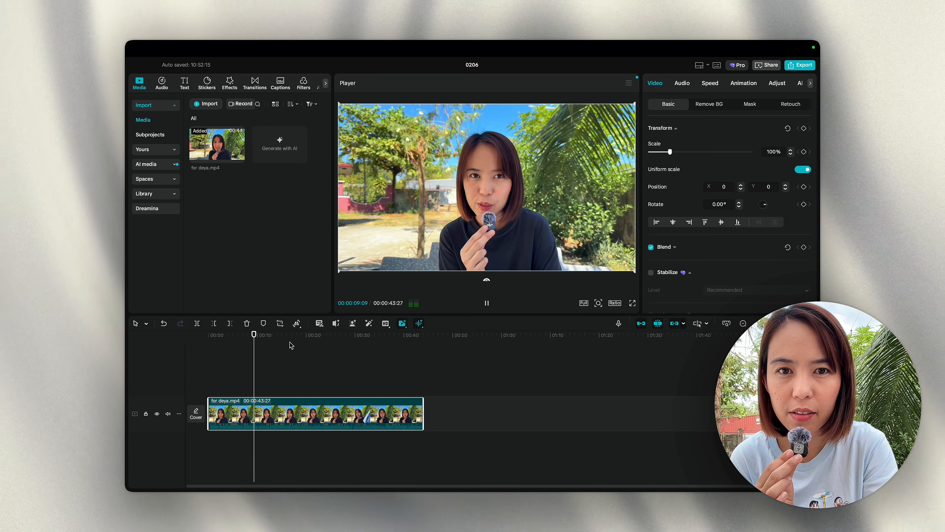
{"action": "key", "text": "space"}
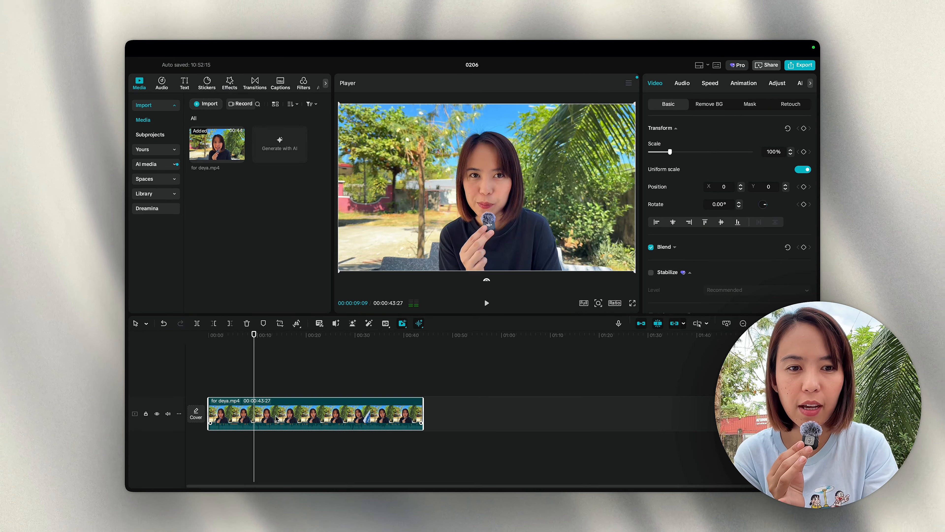
{"action": "left_click", "coordinate": [749, 104]}
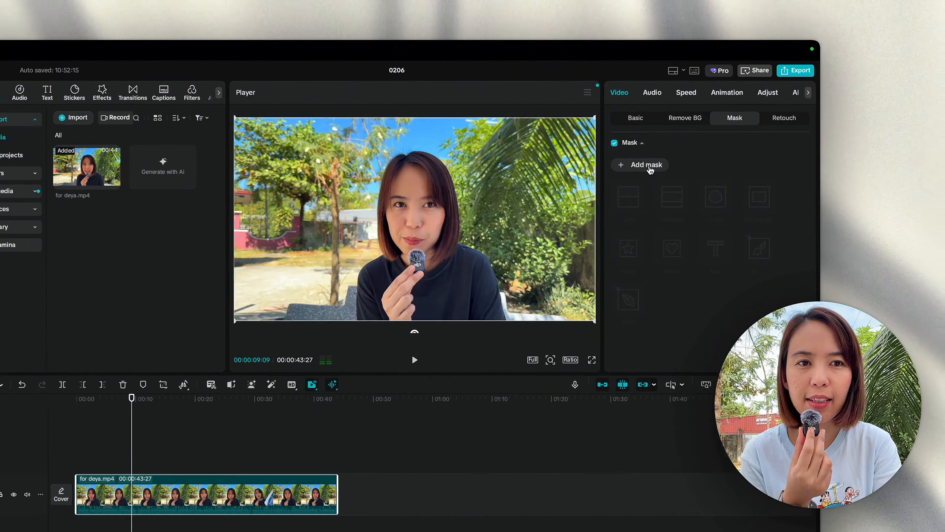
Step: Apply an enlarged Circle mask to for deya.mp4 and scrub to about six seconds to review it
{"action": "left_click", "coordinate": [679, 144]}
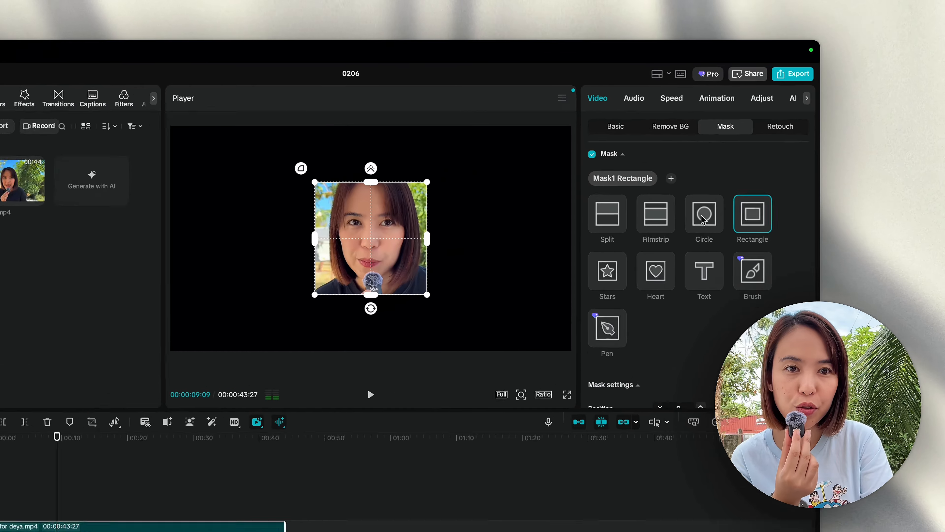
{"action": "left_click", "coordinate": [734, 168]}
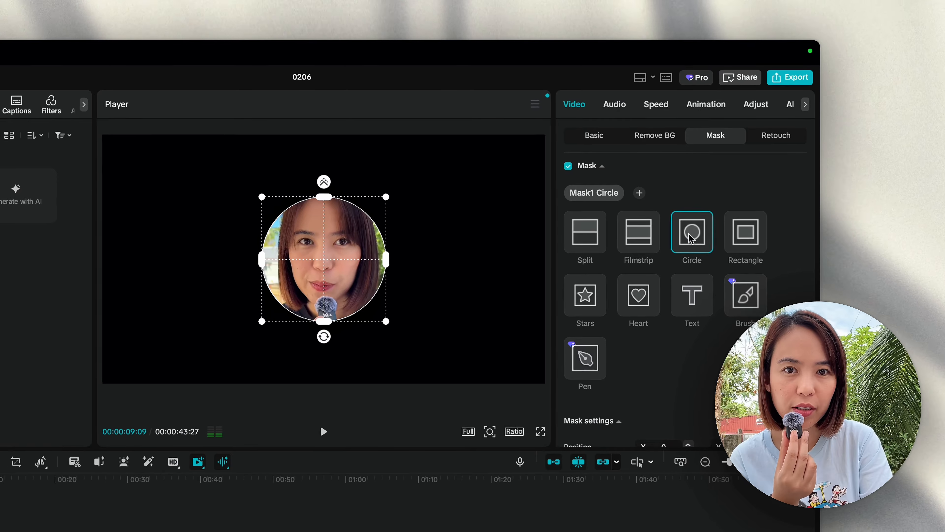
{"action": "left_click_drag", "start_coordinate": [382, 323], "coordinate": [429, 370]}
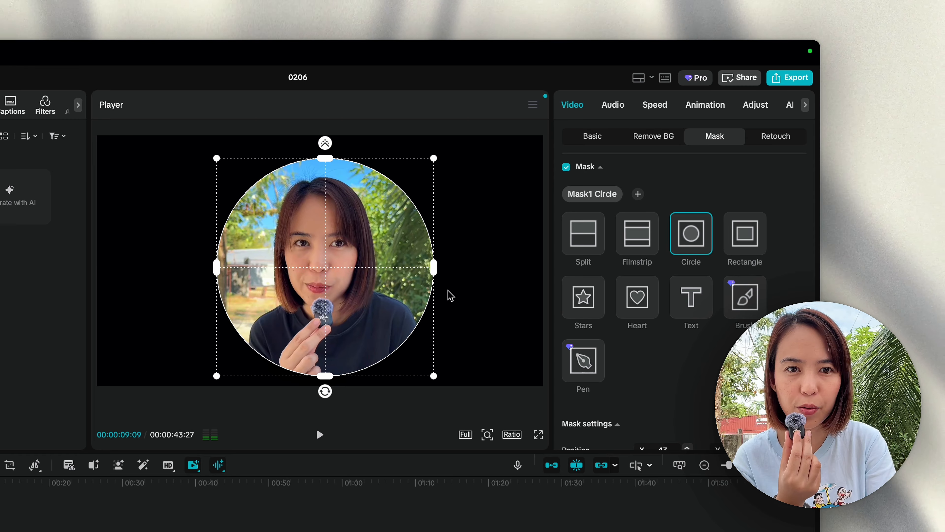
{"action": "left_click", "coordinate": [473, 250]}
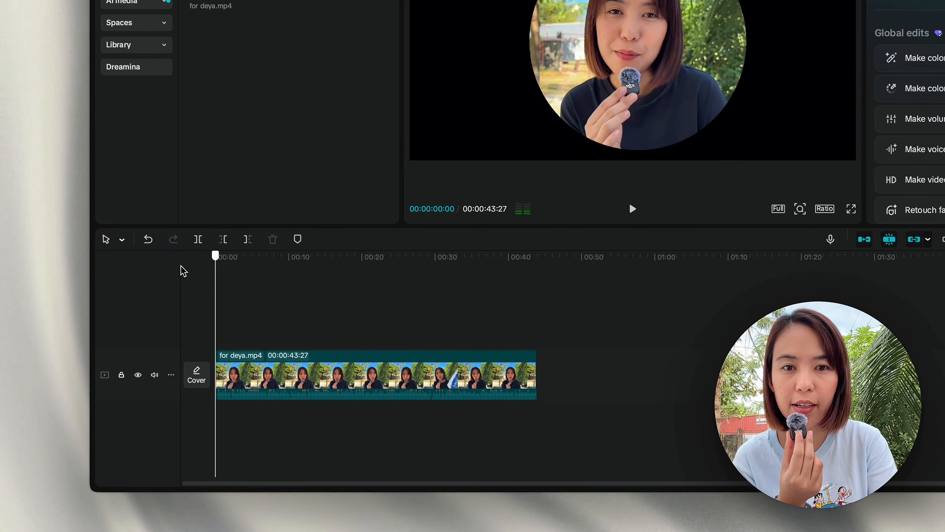
{"action": "left_click_drag", "start_coordinate": [216, 287], "coordinate": [178, 326]}
{"action": "left_click", "coordinate": [261, 333]}
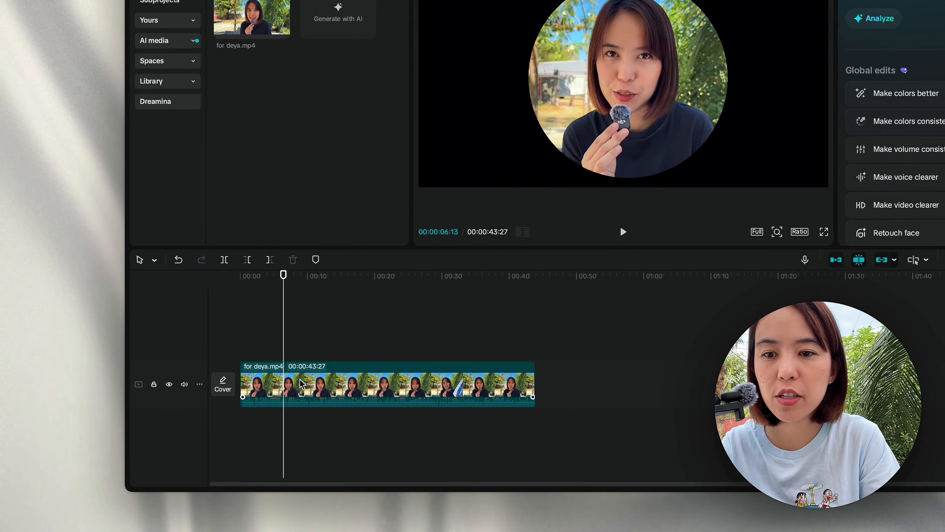
Step: Undo the circle mask and split the clip at about nine seconds
{"action": "left_click", "coordinate": [305, 410]}
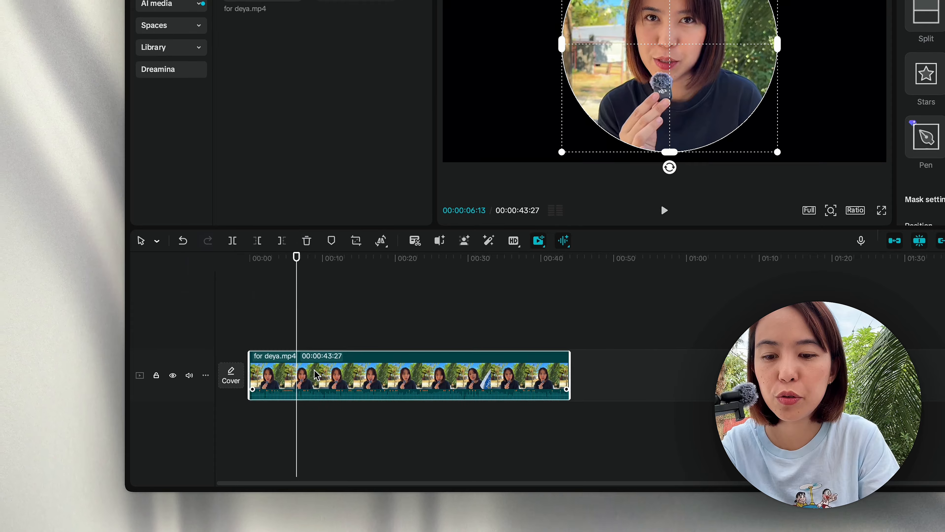
{"action": "key", "text": "super+z"}
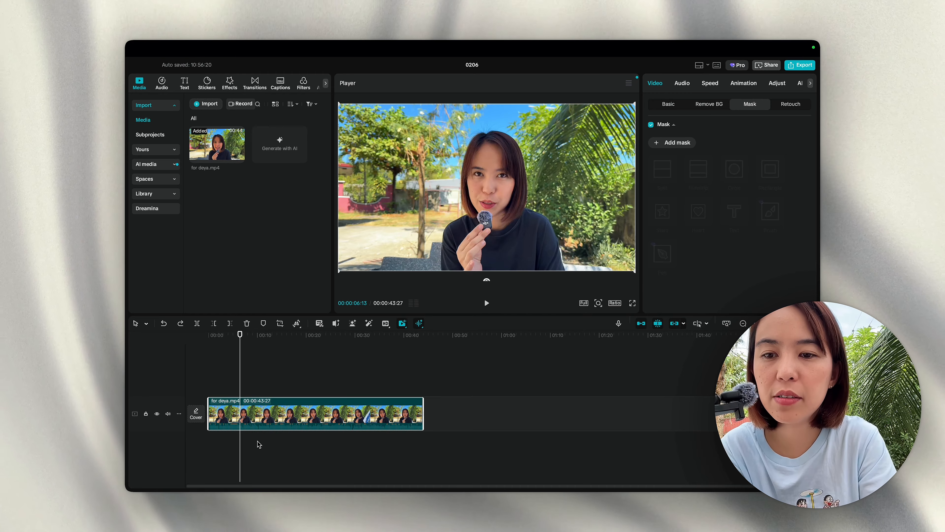
{"action": "key", "text": "space"}
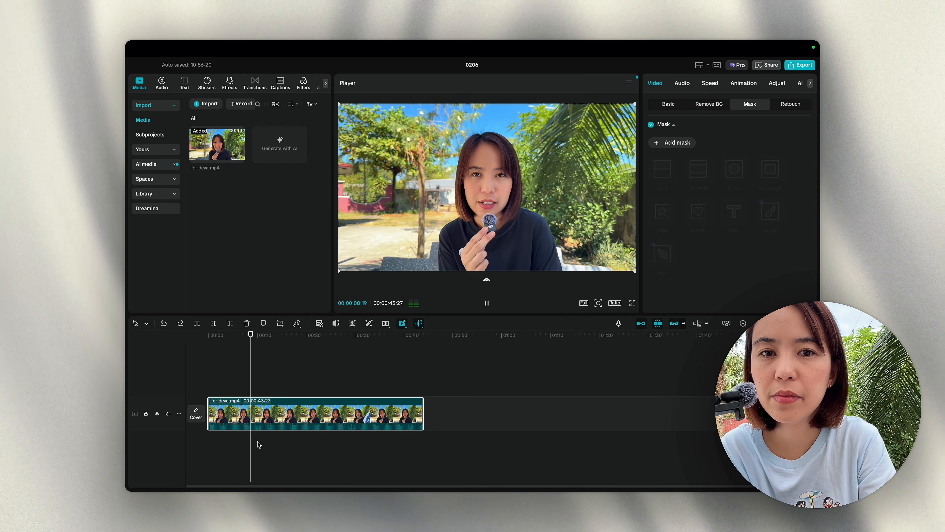
{"action": "key", "text": "space"}
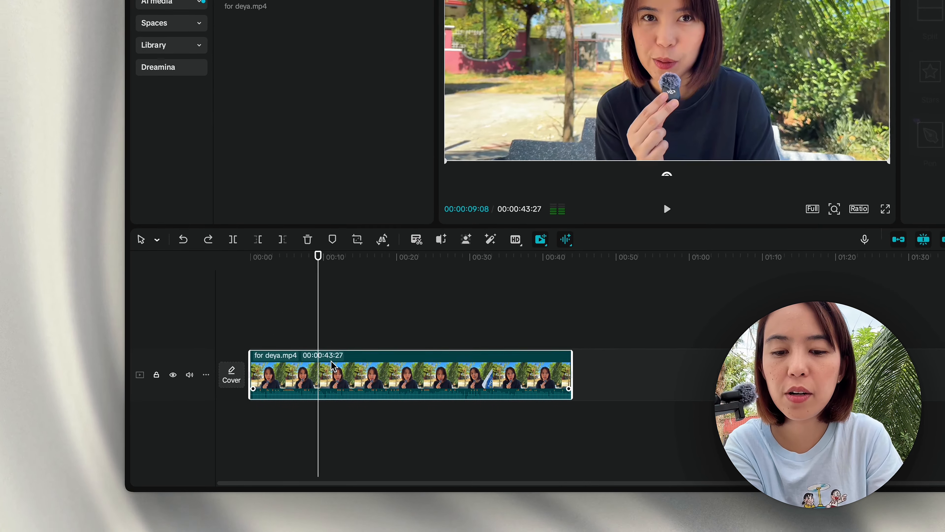
{"action": "key", "text": "super+b"}
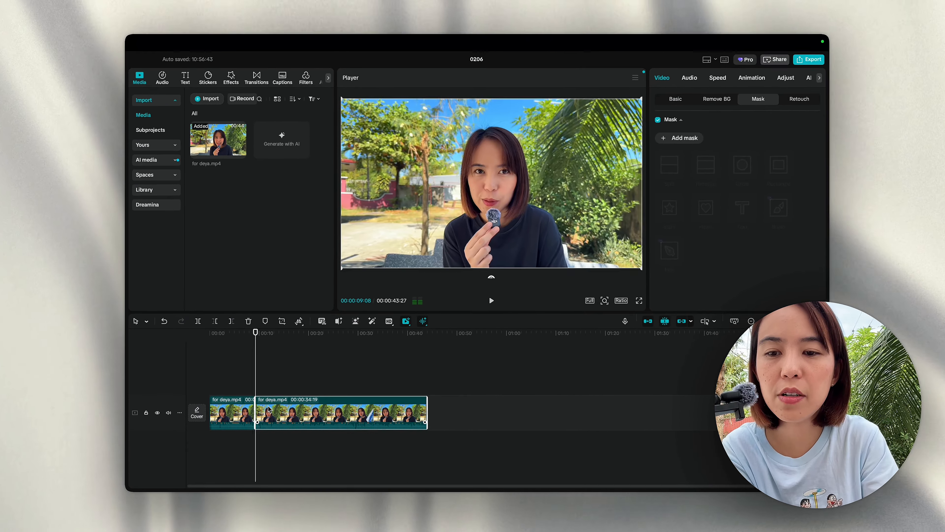
Step: Split the clip again at about 20 seconds and select the middle part
{"action": "key", "text": "space"}
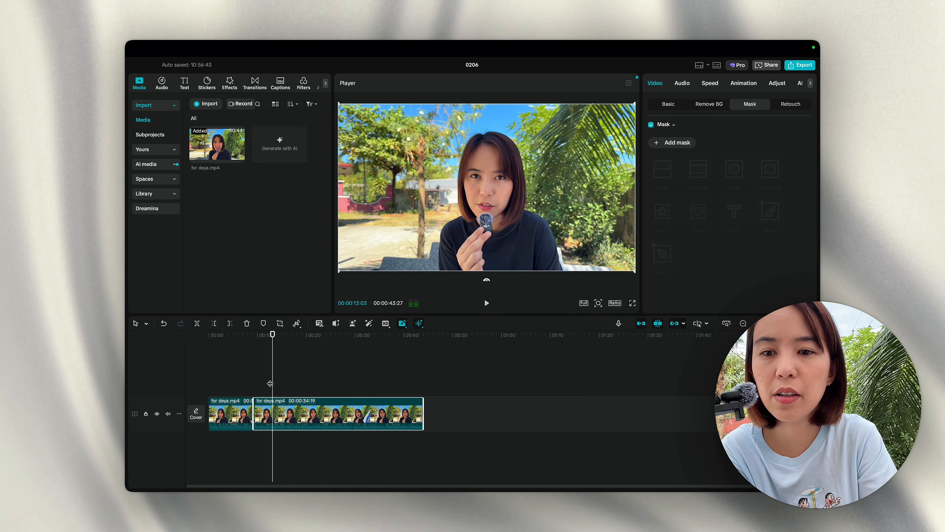
{"action": "key", "text": "space"}
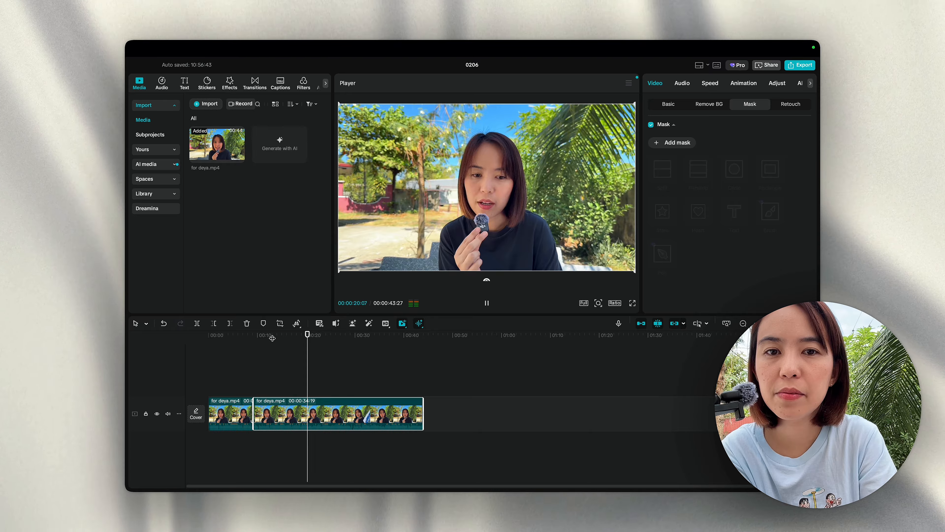
{"action": "key", "text": "space"}
{"action": "left_click", "coordinate": [279, 366]}
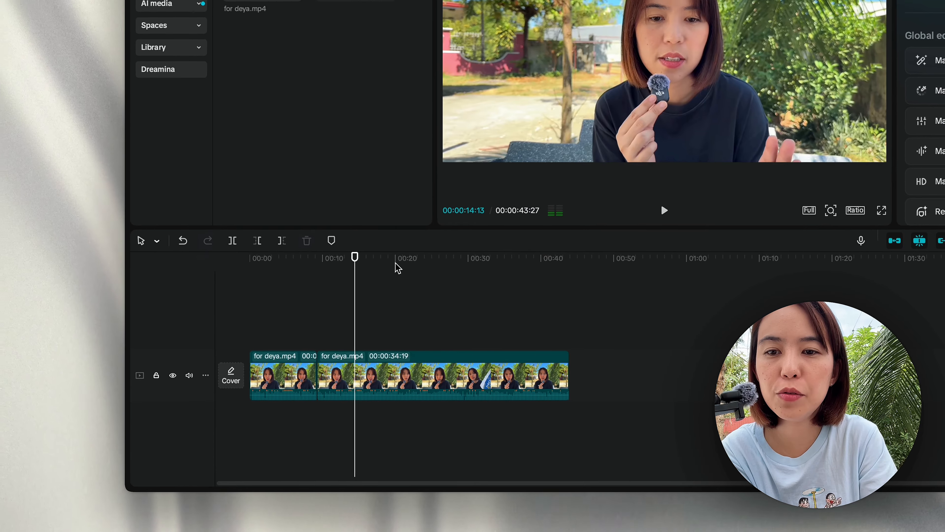
{"action": "left_click", "coordinate": [396, 268]}
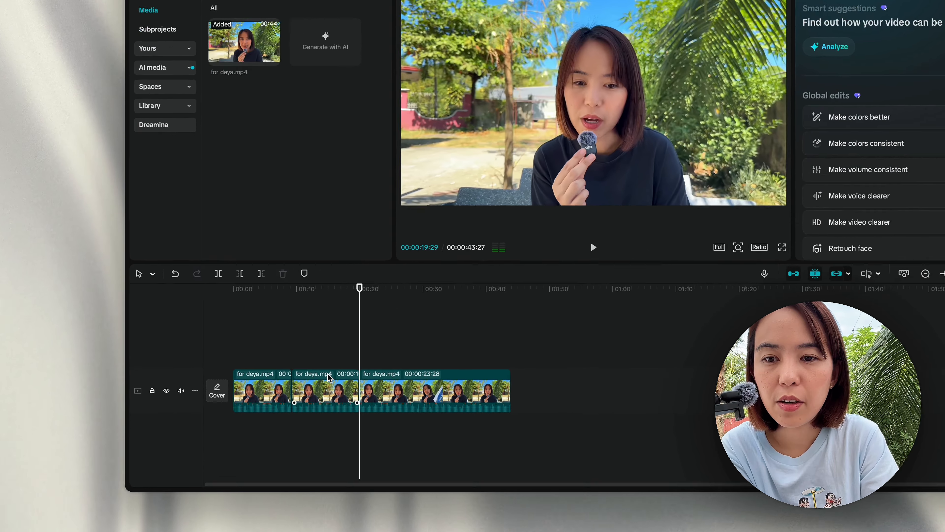
{"action": "left_click", "coordinate": [285, 413]}
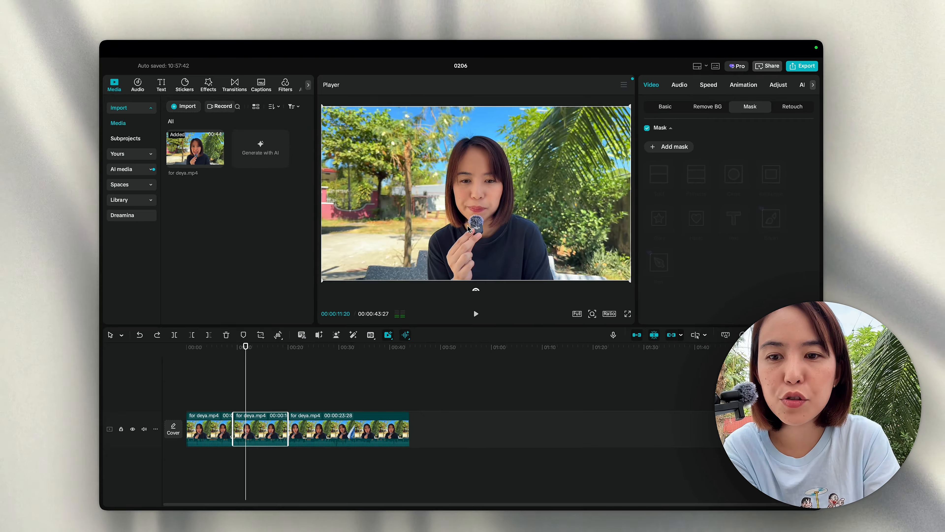
Step: Shift the middle clip right and give it a circle mask against the frame's right edge
{"action": "left_click_drag", "start_coordinate": [477, 202], "coordinate": [562, 194]}
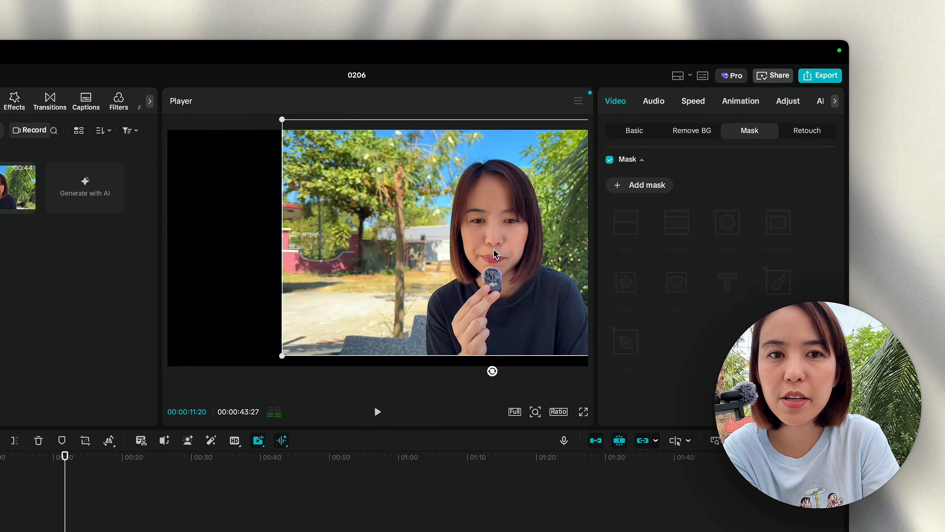
{"action": "left_click_drag", "start_coordinate": [494, 250], "coordinate": [479, 279]}
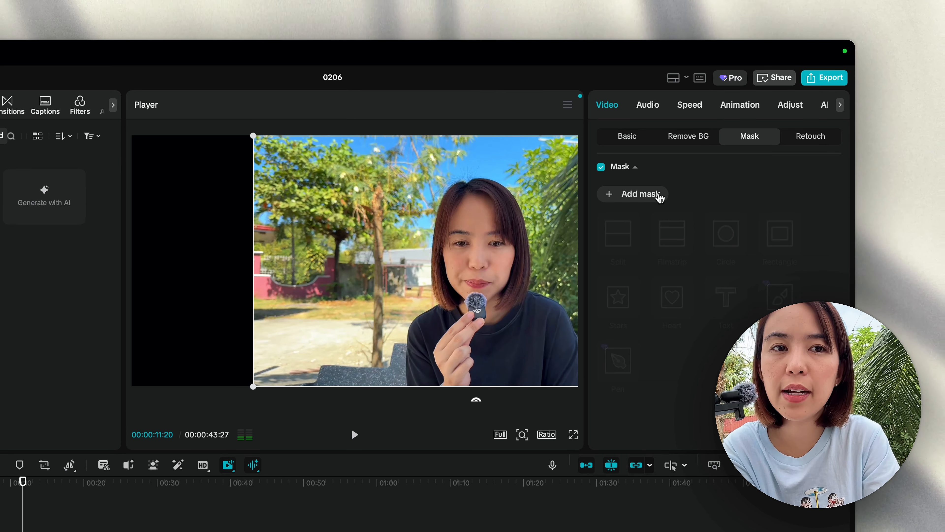
{"action": "left_click", "coordinate": [659, 197]}
{"action": "left_click", "coordinate": [725, 234]}
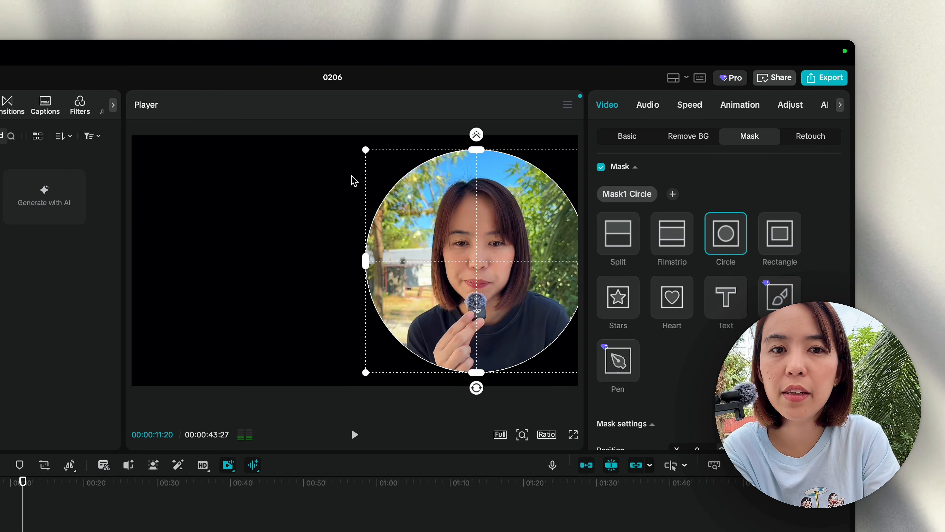
{"action": "mouse_move", "coordinate": [500, 310]}
{"action": "left_mouse_down"}
{"action": "mouse_move", "coordinate": [492, 308]}
{"action": "mouse_move", "coordinate": [506, 312]}
{"action": "left_mouse_up"}
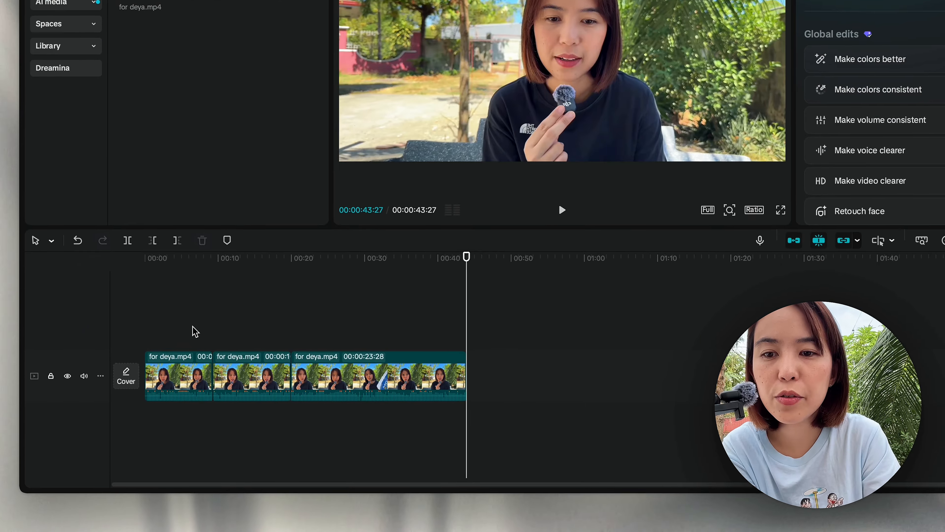
Step: Set the middle clip's circle mask Feather to 10
{"action": "left_click", "coordinate": [194, 292]}
{"action": "left_click_drag", "start_coordinate": [196, 291], "coordinate": [232, 292]}
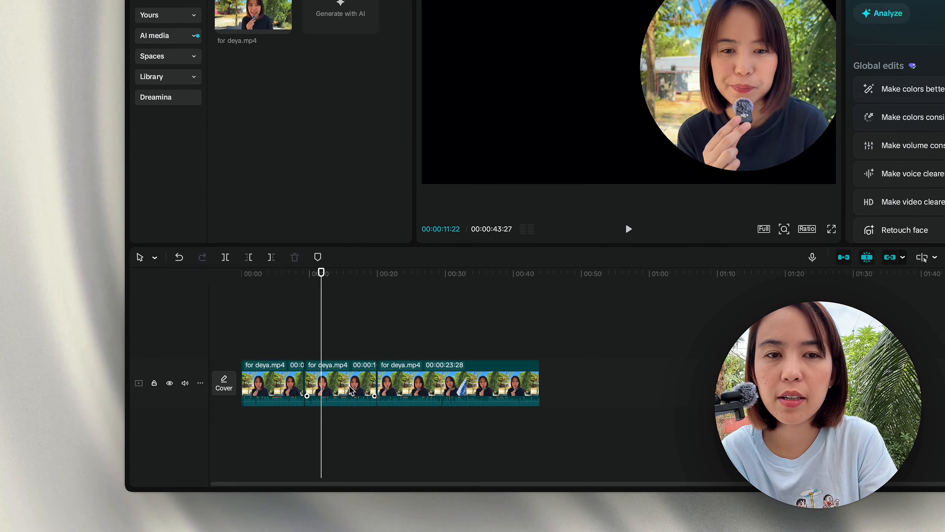
{"action": "left_click", "coordinate": [289, 415]}
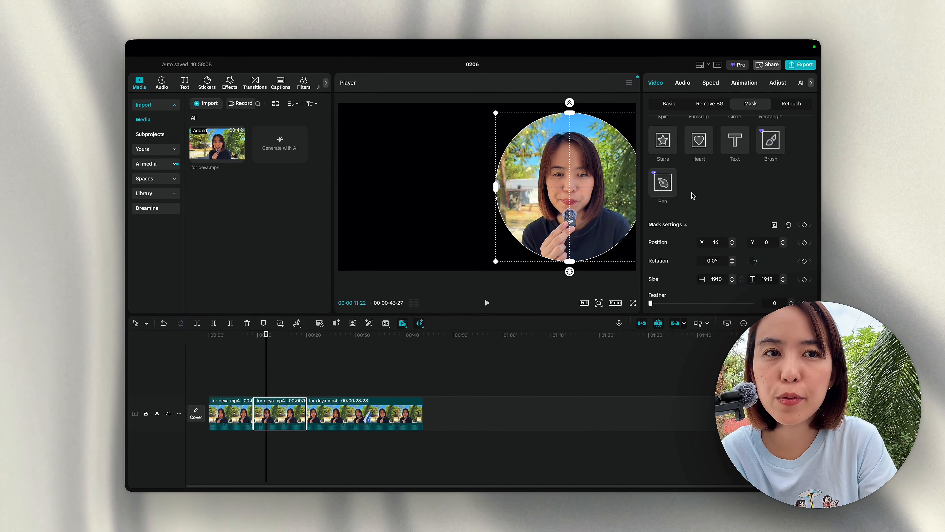
{"action": "scroll", "coordinate": [693, 196], "scroll_direction": "down", "scroll_amount": 3}
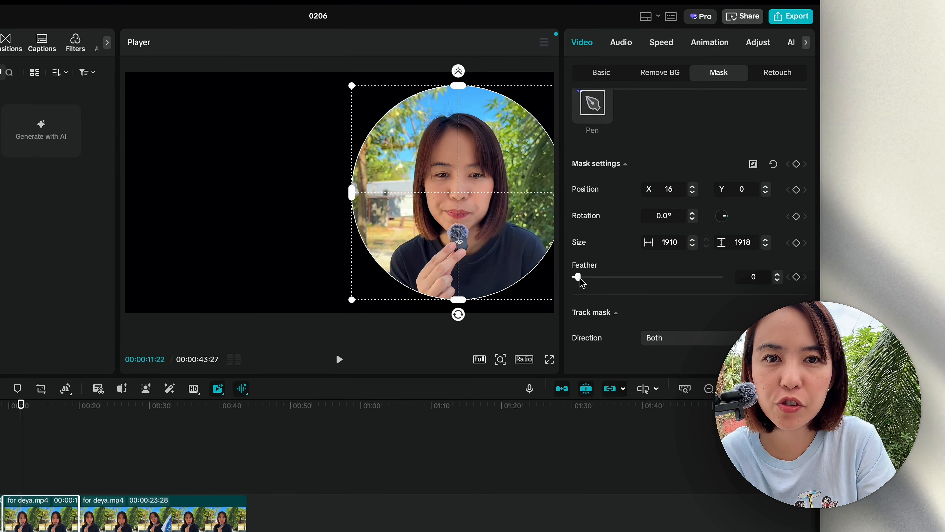
{"action": "left_click_drag", "start_coordinate": [651, 246], "coordinate": [661, 246]}
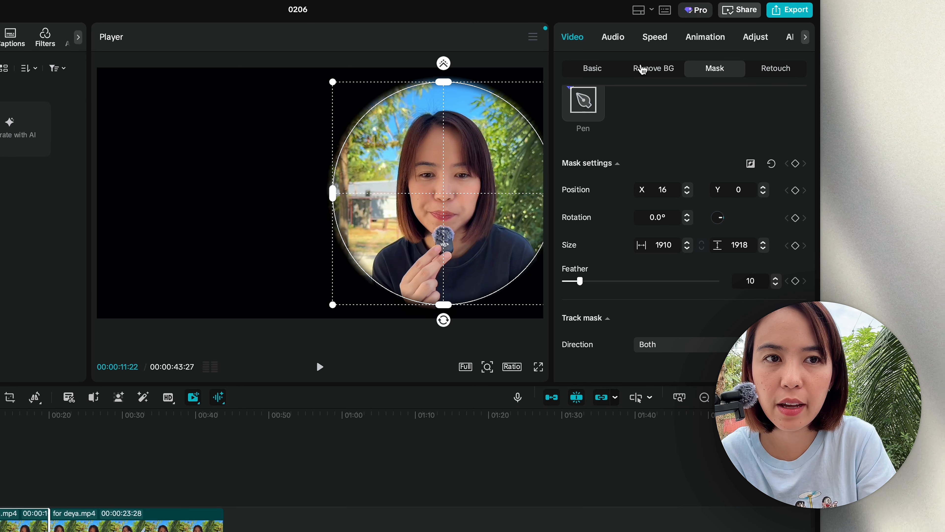
{"action": "scroll", "coordinate": [644, 89], "scroll_direction": "down", "scroll_amount": 1}
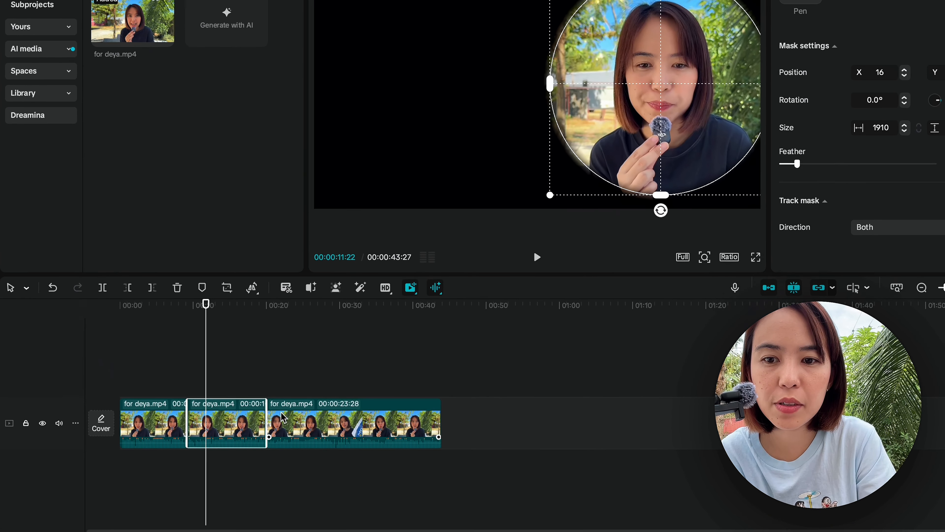
{"action": "left_click_drag", "start_coordinate": [289, 474], "coordinate": [249, 474]}
Step: Set the middle clip's Canvas background type to Color
{"action": "left_click_drag", "start_coordinate": [238, 288], "coordinate": [186, 289]}
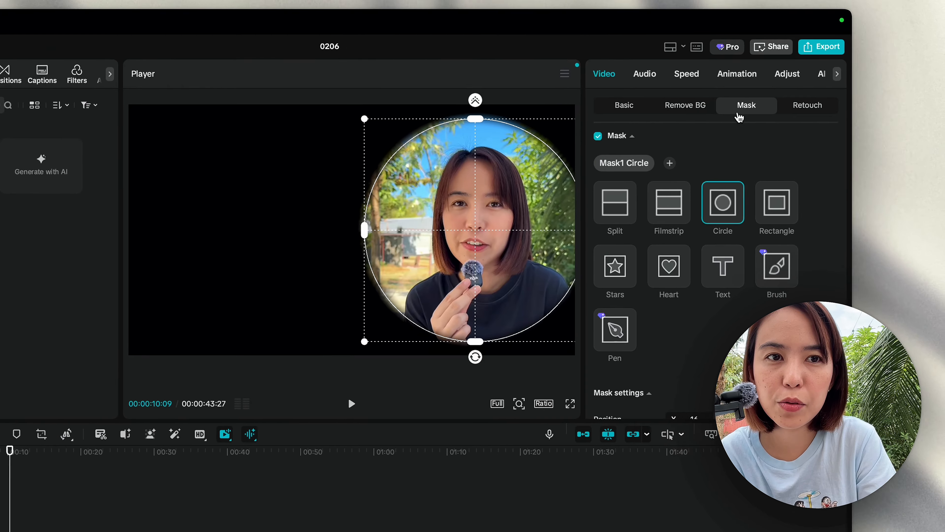
{"action": "left_click", "coordinate": [600, 137]}
{"action": "scroll", "coordinate": [608, 327], "scroll_direction": "down", "scroll_amount": 3}
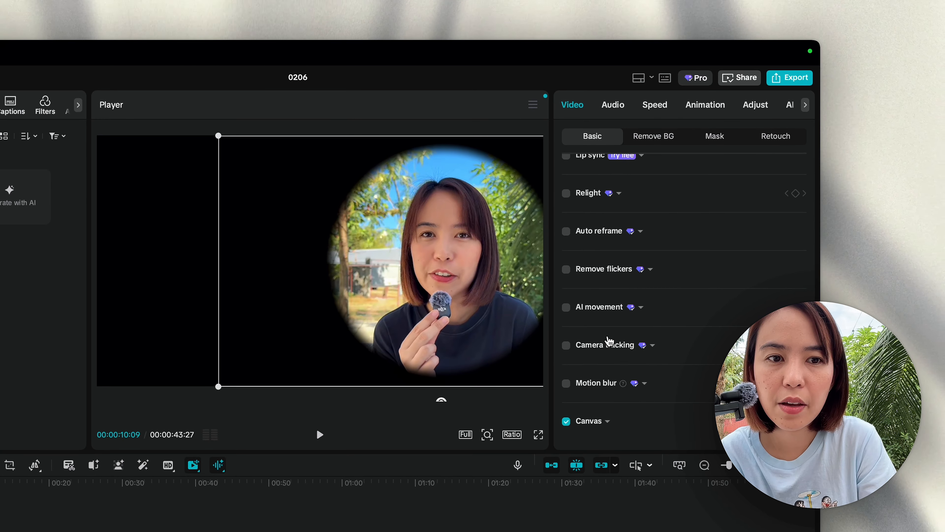
{"action": "left_click", "coordinate": [607, 421]}
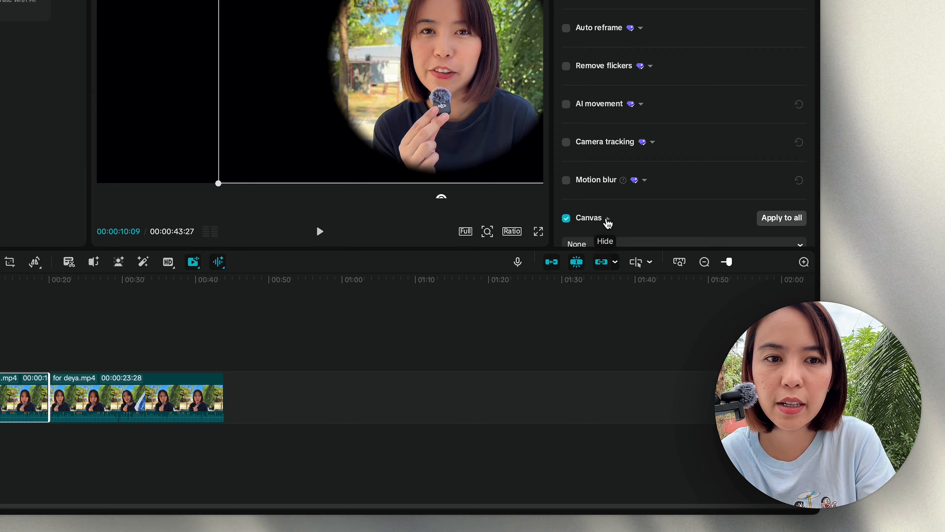
{"action": "scroll", "coordinate": [652, 215], "scroll_direction": "down", "scroll_amount": 2}
{"action": "left_click", "coordinate": [652, 216]}
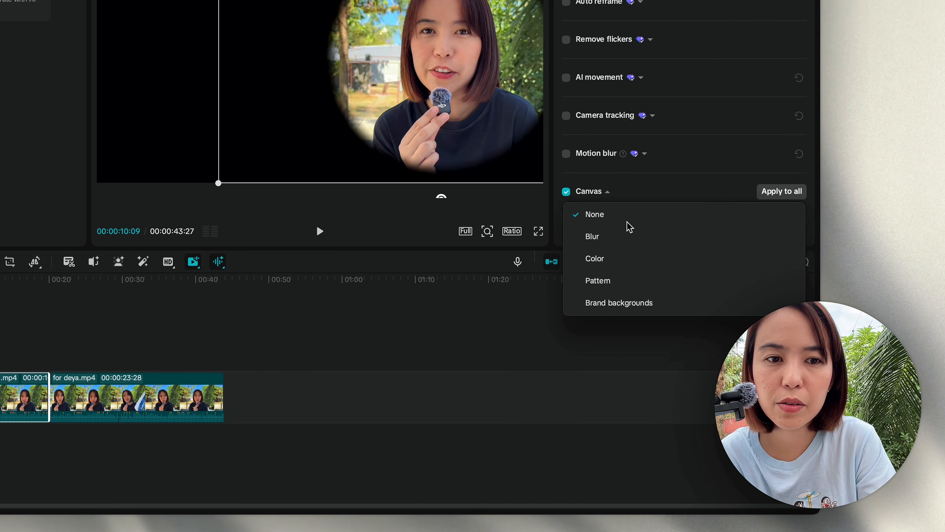
{"action": "left_click", "coordinate": [614, 259]}
Step: Compare white, grey, cream, yellow and tan swatches, settling on pale cream
{"action": "scroll", "coordinate": [625, 226], "scroll_direction": "down", "scroll_amount": 5}
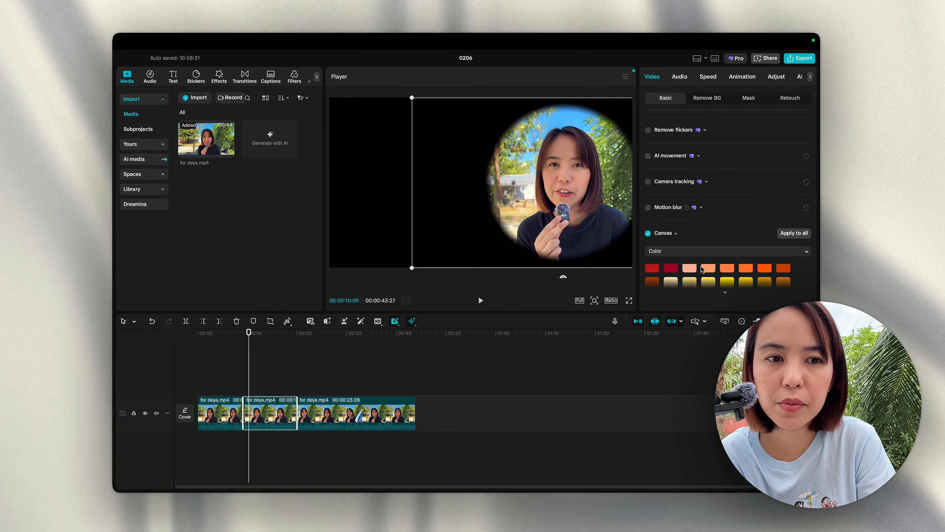
{"action": "scroll", "coordinate": [645, 180], "scroll_direction": "up", "scroll_amount": 2}
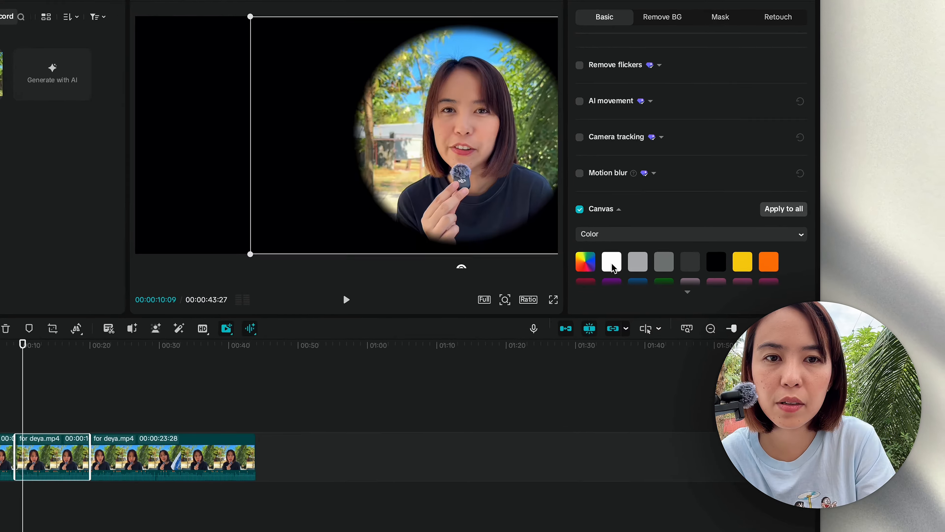
{"action": "left_click", "coordinate": [673, 277]}
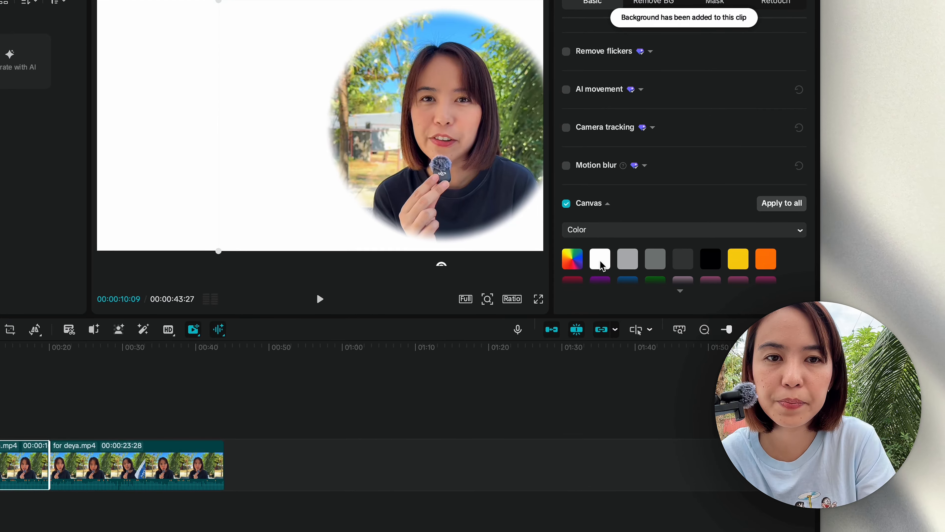
{"action": "left_click", "coordinate": [693, 277]}
{"action": "scroll", "coordinate": [632, 260], "scroll_direction": "down", "scroll_amount": 2}
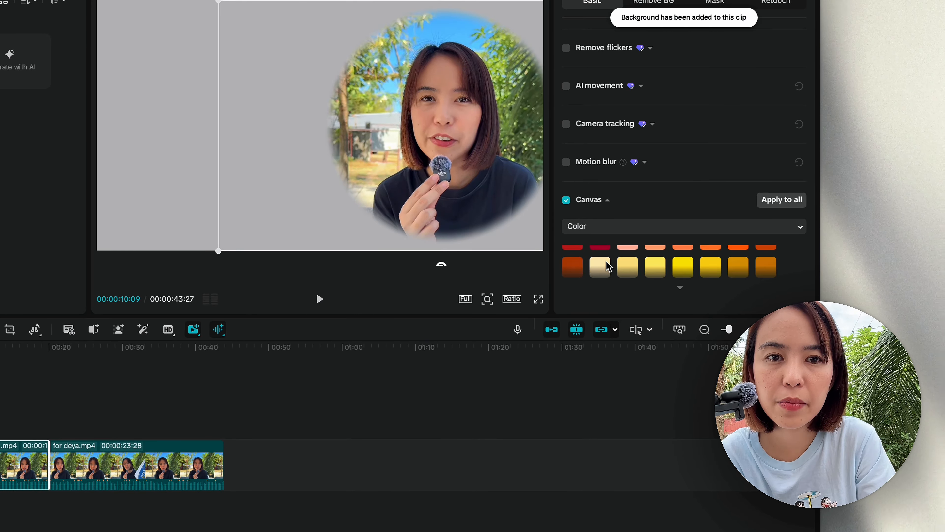
{"action": "left_click", "coordinate": [609, 267]}
{"action": "scroll", "coordinate": [625, 277], "scroll_direction": "down", "scroll_amount": 5}
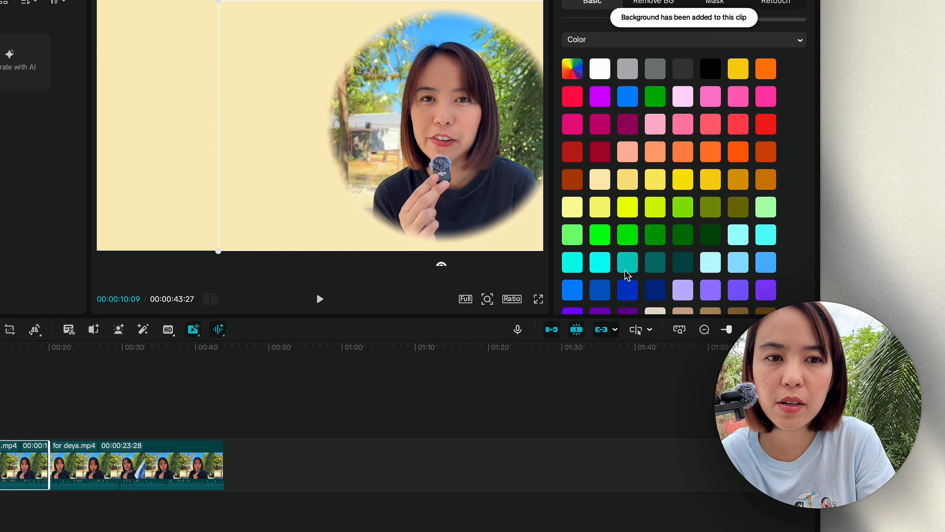
{"action": "left_click", "coordinate": [627, 174]}
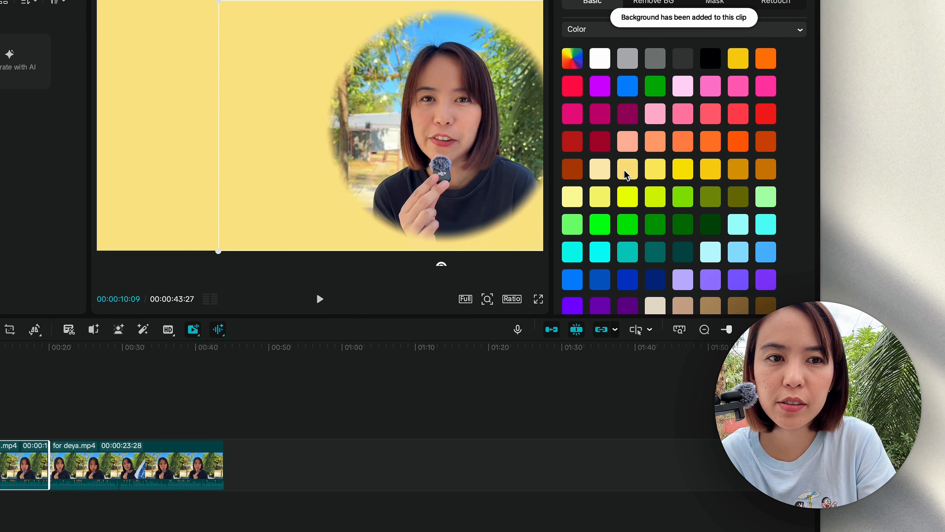
{"action": "left_click", "coordinate": [600, 169]}
{"action": "left_click", "coordinate": [575, 192]}
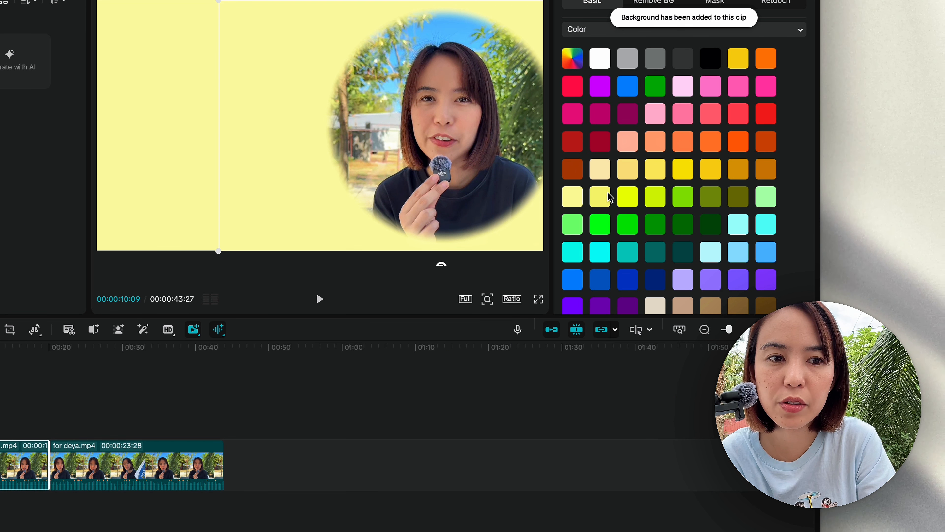
{"action": "scroll", "coordinate": [610, 197], "scroll_direction": "down", "scroll_amount": 2}
{"action": "left_click", "coordinate": [684, 268]}
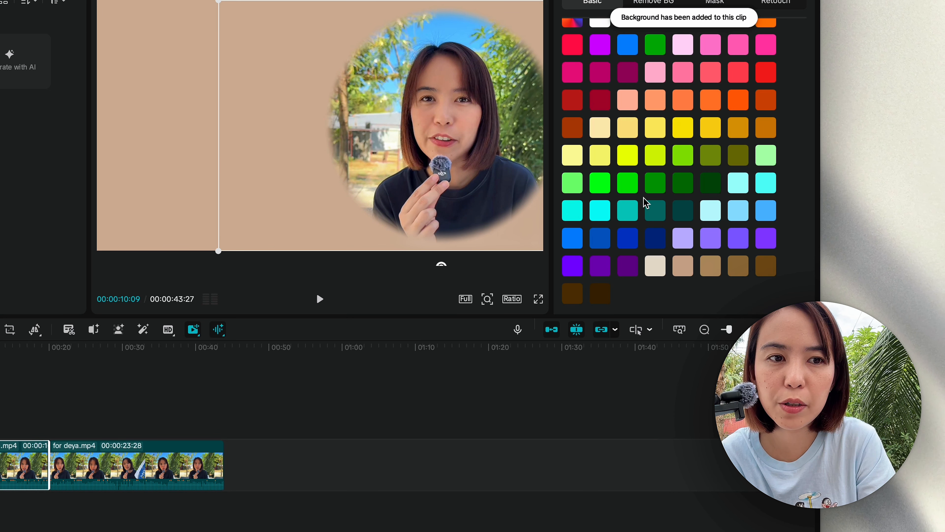
{"action": "left_click", "coordinate": [600, 127]}
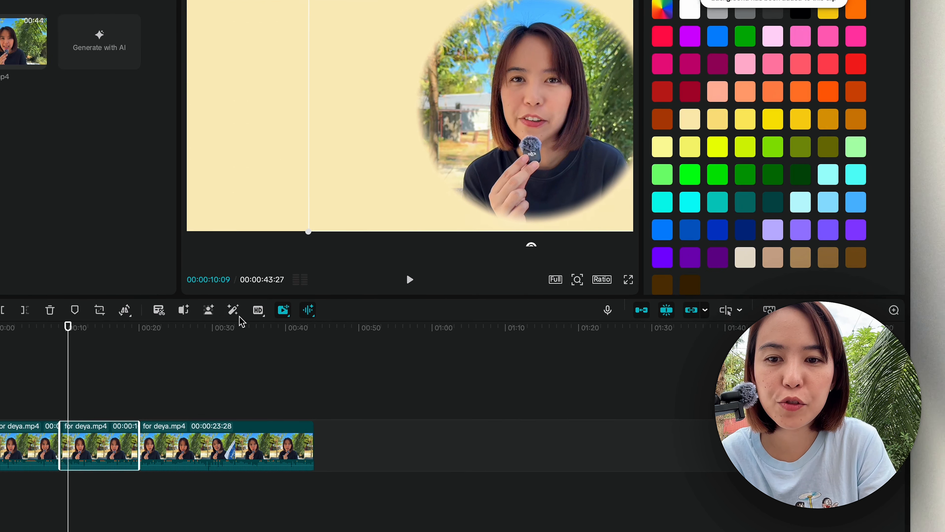
Step: Scrub and play the timeline to preview the cream background, ending near nine seconds
{"action": "left_click", "coordinate": [102, 387]}
{"action": "left_click_drag", "start_coordinate": [101, 357], "coordinate": [33, 348]}
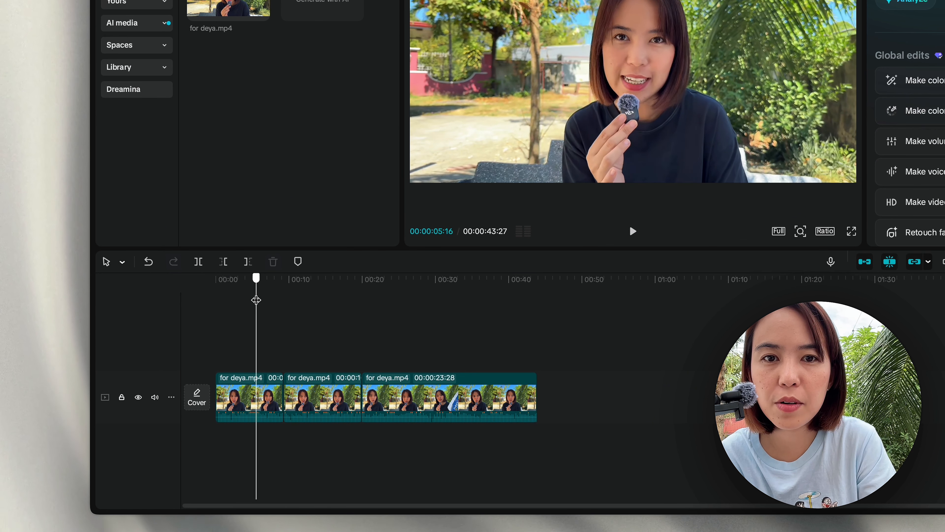
{"action": "left_click_drag", "start_coordinate": [256, 299], "coordinate": [285, 288]}
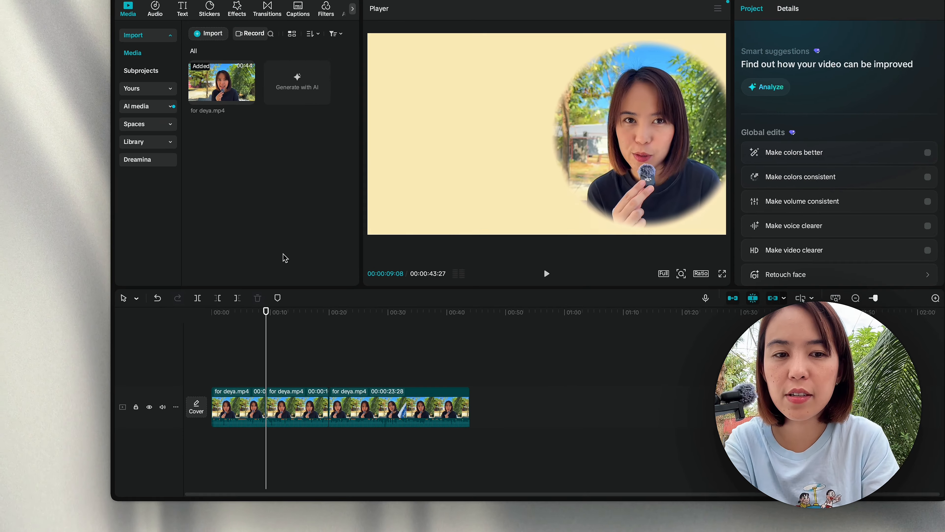
{"action": "key", "text": "space"}
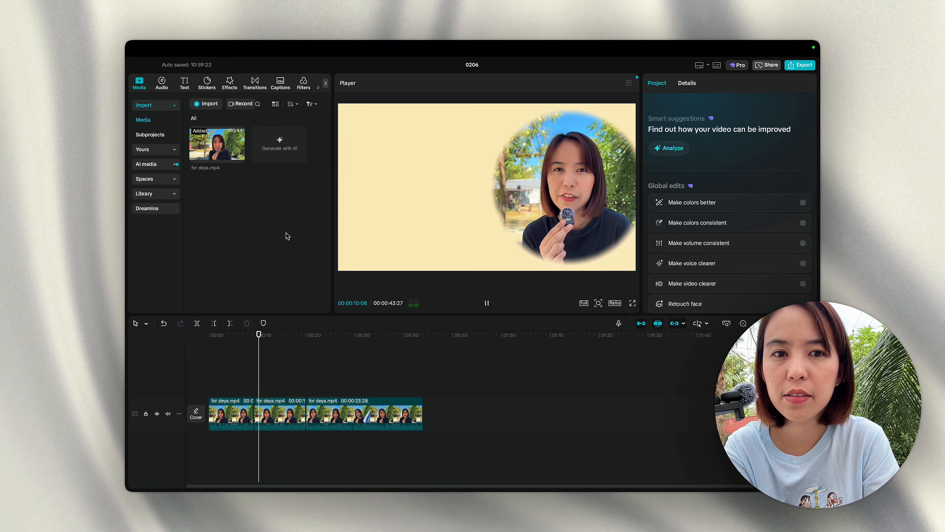
{"action": "key", "text": "space"}
{"action": "left_click_drag", "start_coordinate": [260, 334], "coordinate": [254, 334]}
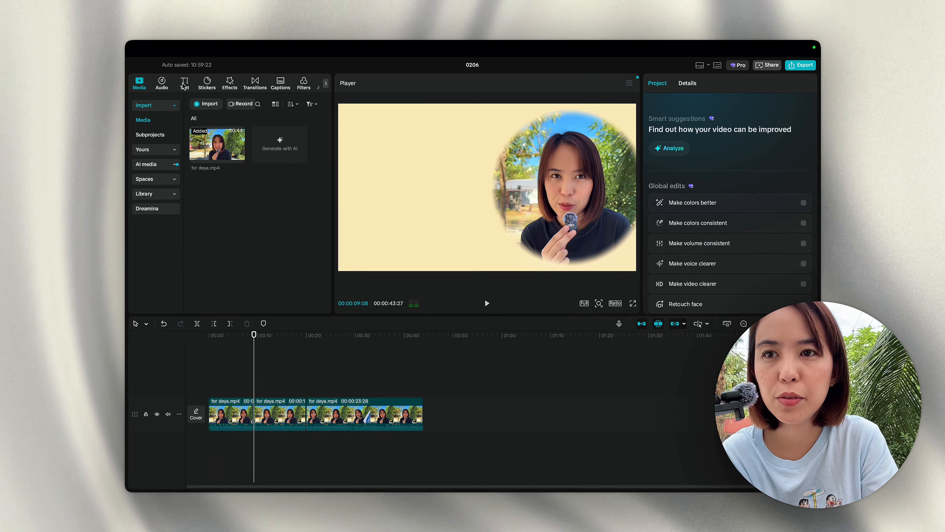
Step: Add a default text box, change it to 'double my affiliate sales', and shrink it
{"action": "left_click", "coordinate": [183, 85]}
{"action": "left_click", "coordinate": [229, 129]}
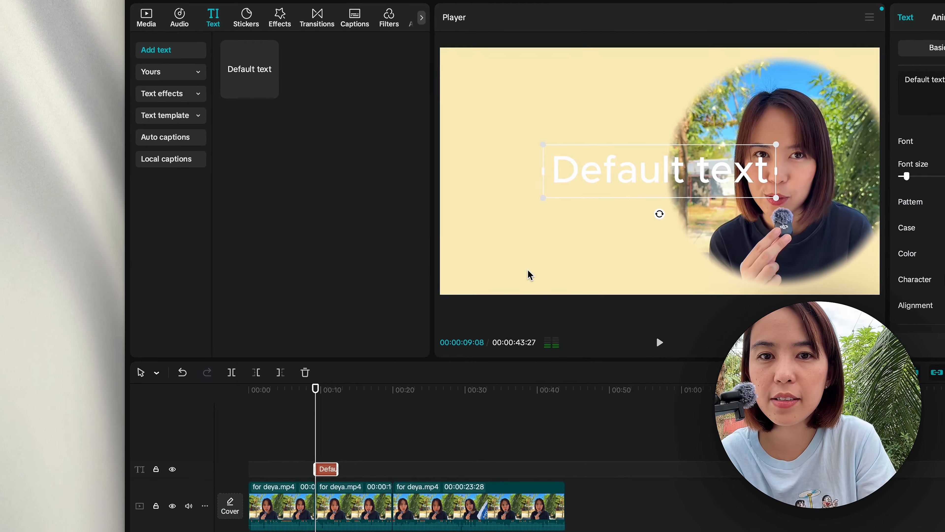
{"action": "left_click_drag", "start_coordinate": [733, 182], "coordinate": [655, 130]}
{"action": "left_click_drag", "start_coordinate": [651, 163], "coordinate": [651, 164]}
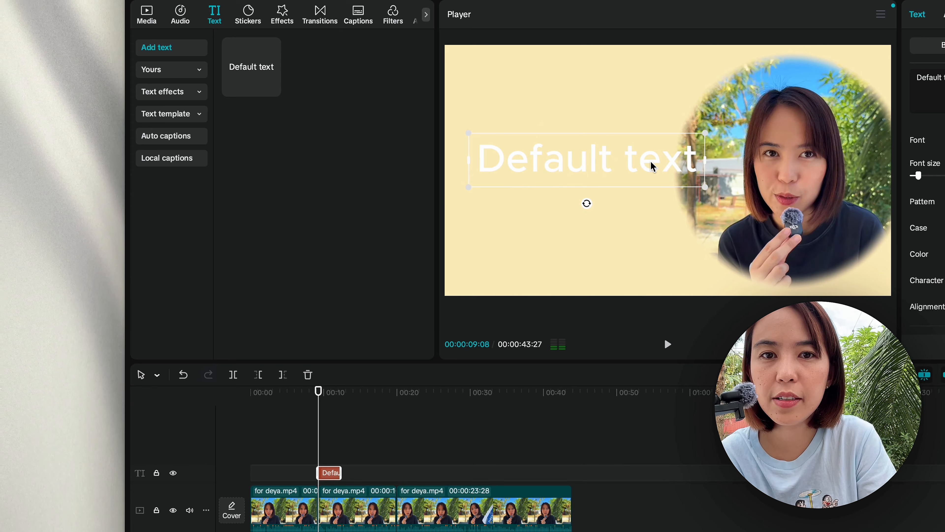
{"action": "double_click", "coordinate": [652, 164]}
{"action": "type", "text": "double my aff"}
{"action": "type", "text": "iliate sales"}
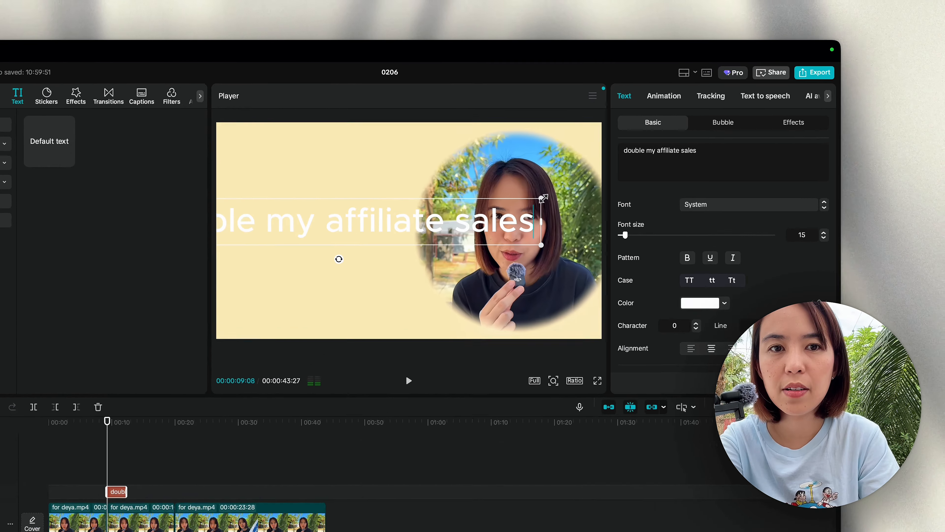
{"action": "left_click_drag", "start_coordinate": [594, 156], "coordinate": [514, 171]}
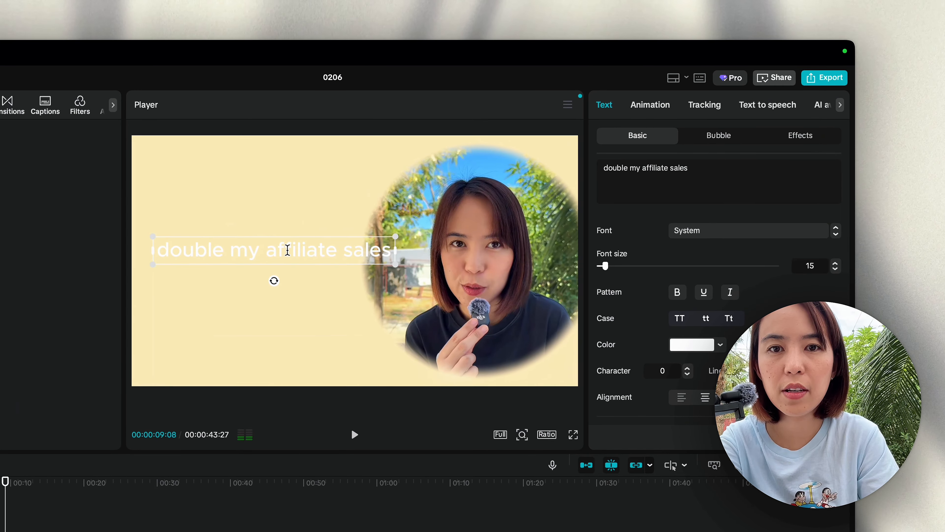
{"action": "left_click", "coordinate": [291, 281]}
{"action": "left_click", "coordinate": [292, 260]}
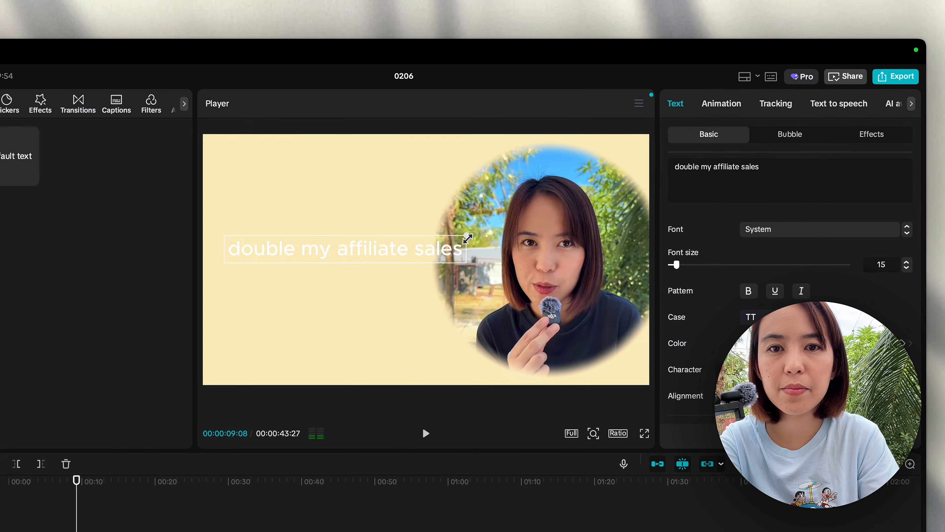
{"action": "left_click_drag", "start_coordinate": [467, 238], "coordinate": [436, 241]}
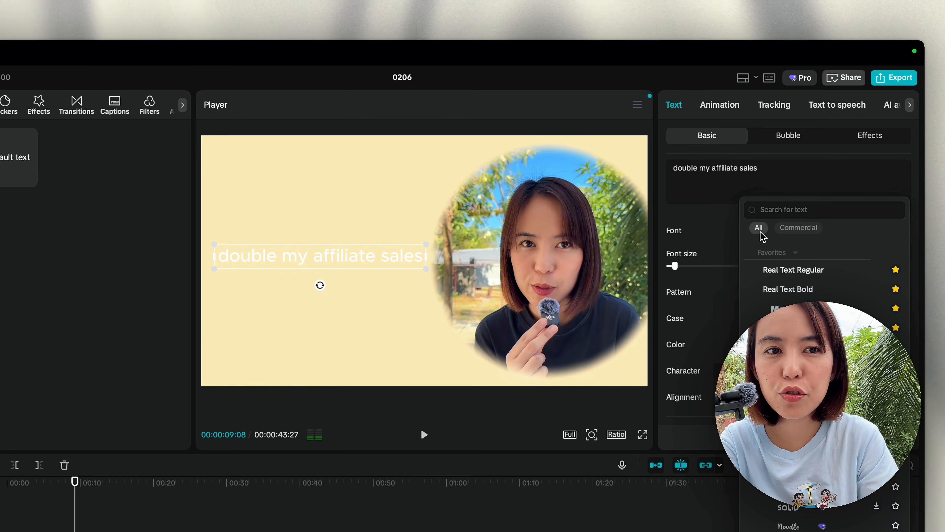
Step: Set the caption's font to Kollektif and its colour to black
{"action": "left_click", "coordinate": [819, 327]}
{"action": "left_click", "coordinate": [762, 344]}
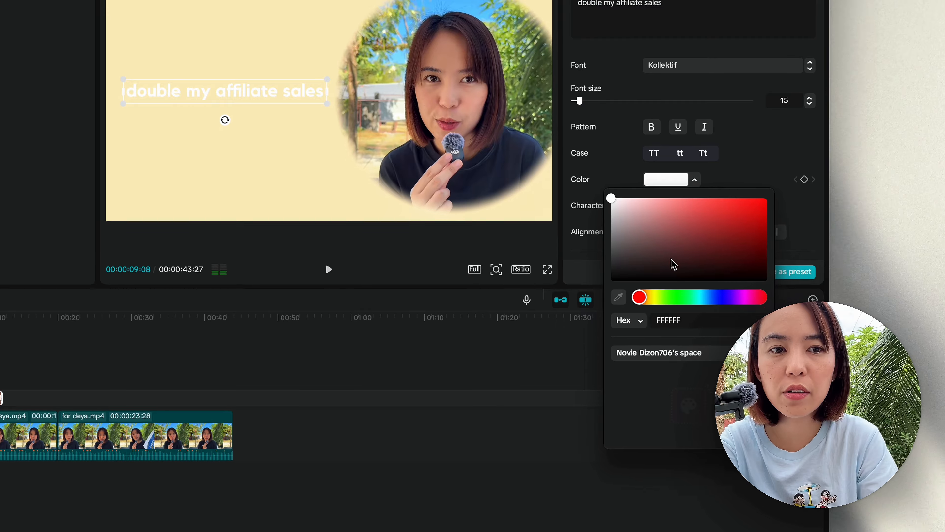
{"action": "left_click_drag", "start_coordinate": [769, 428], "coordinate": [716, 450]}
{"action": "left_click", "coordinate": [612, 501]}
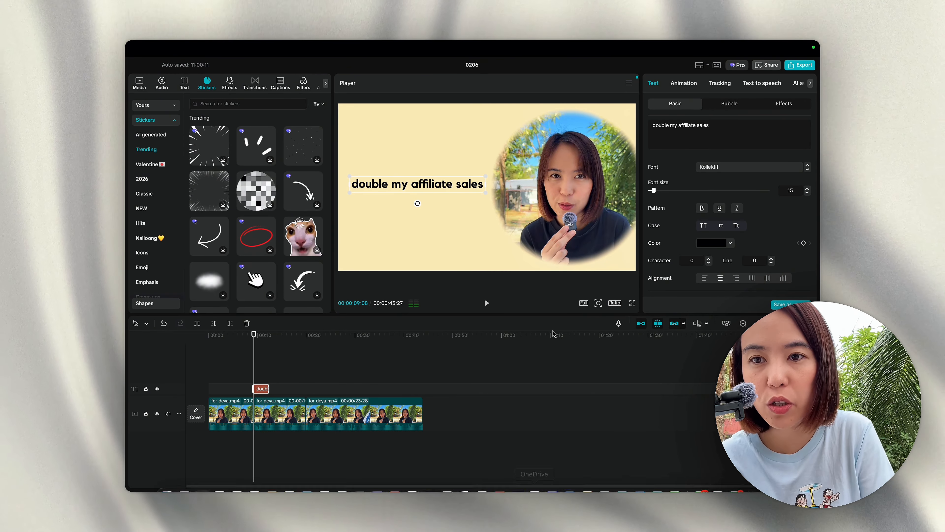
Step: Add the curved arrow sticker at about 40% scale beside the caption
{"action": "left_click", "coordinate": [301, 193]}
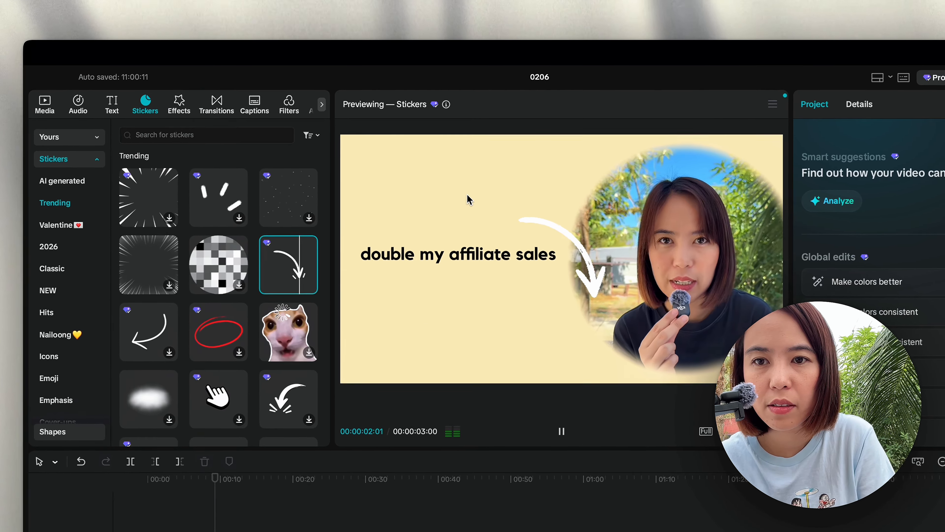
{"action": "left_click", "coordinate": [308, 286]}
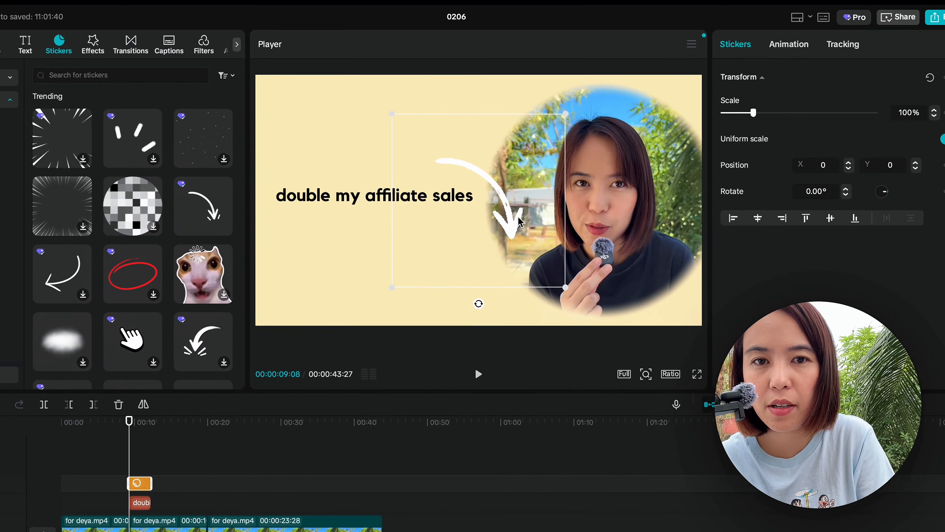
{"action": "left_click_drag", "start_coordinate": [357, 189], "coordinate": [348, 189]}
{"action": "left_click_drag", "start_coordinate": [320, 177], "coordinate": [262, 193]}
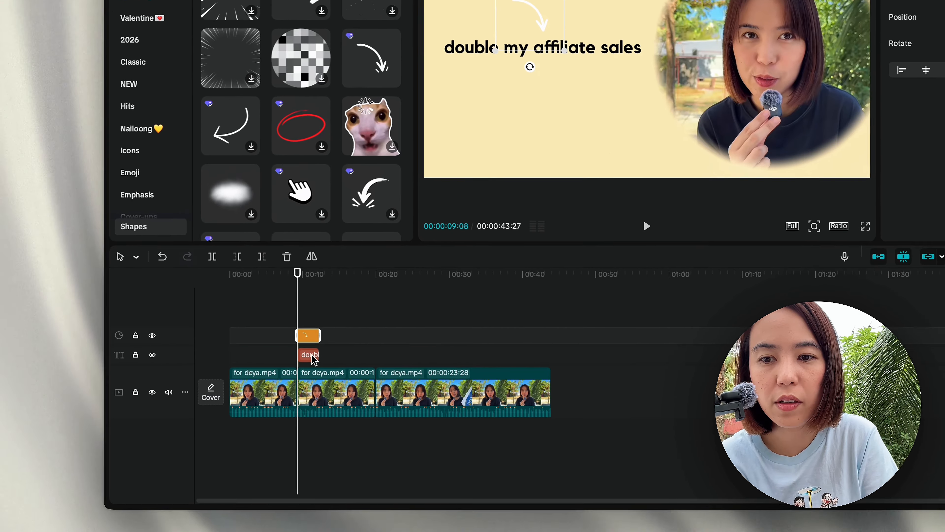
Step: Duplicate the caption above the arrow, retype it as 'my 2026 Goal', and preview from 17 seconds
{"action": "left_click", "coordinate": [312, 357]}
{"action": "key", "text": "super+c"}
{"action": "key", "text": "super+v"}
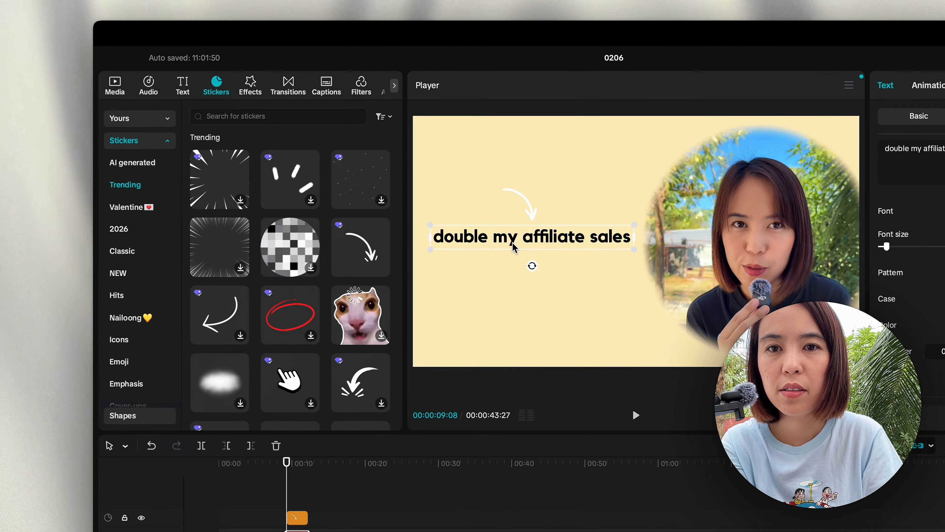
{"action": "left_click_drag", "start_coordinate": [525, 56], "coordinate": [524, 0]}
{"action": "left_click_drag", "start_coordinate": [510, 196], "coordinate": [511, 189]}
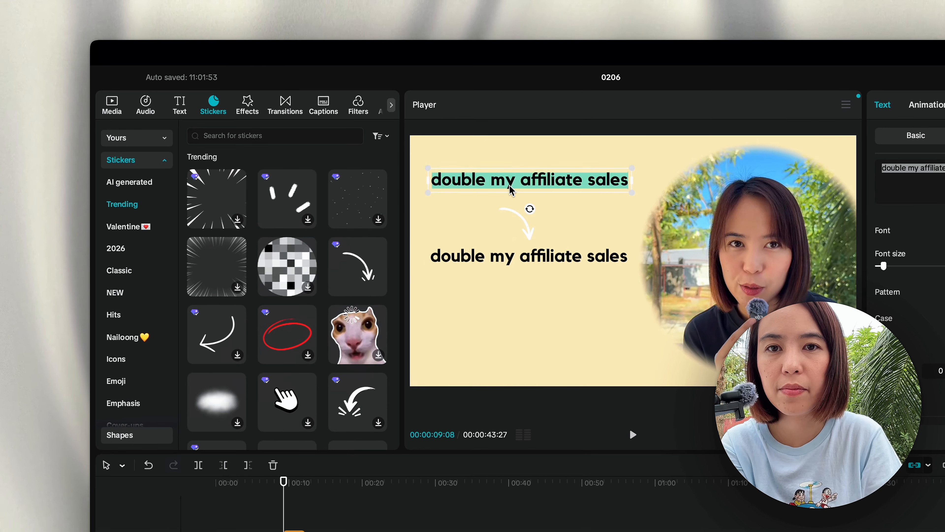
{"action": "type", "text": "Goal"}
{"action": "left_click", "coordinate": [569, 202]}
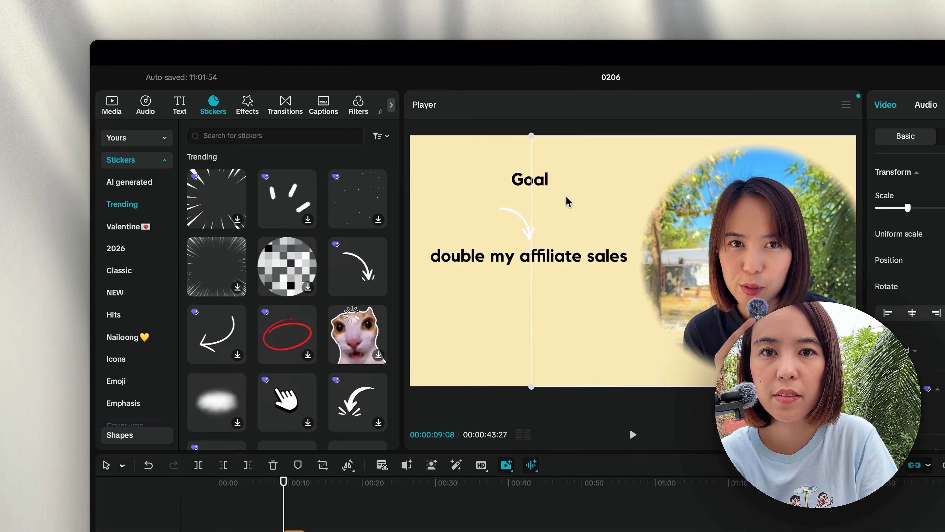
{"action": "left_click", "coordinate": [529, 182]}
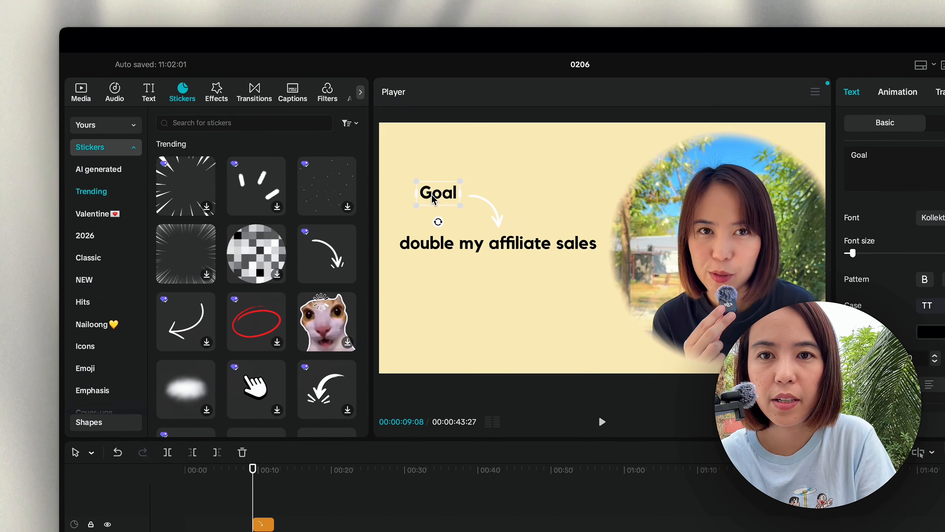
{"action": "double_click", "coordinate": [431, 208]}
{"action": "left_click", "coordinate": [417, 206]}
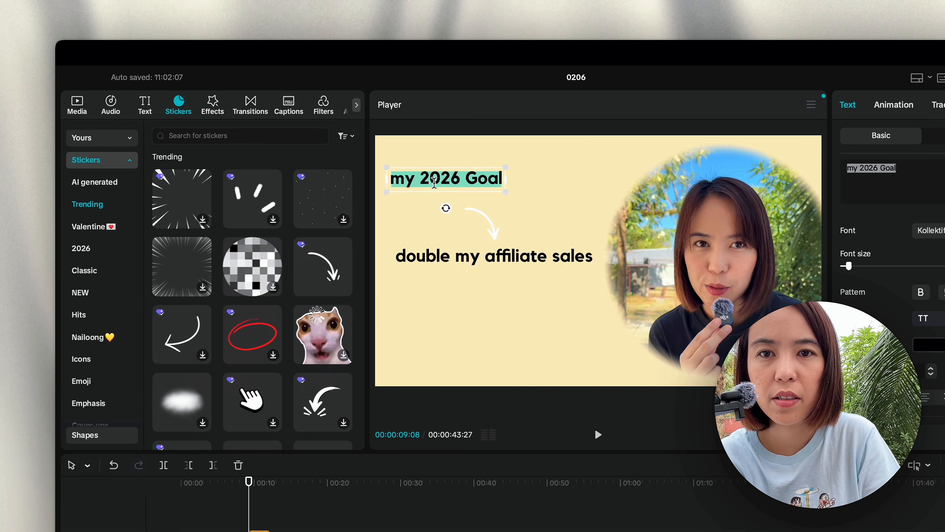
{"action": "left_click", "coordinate": [465, 311]}
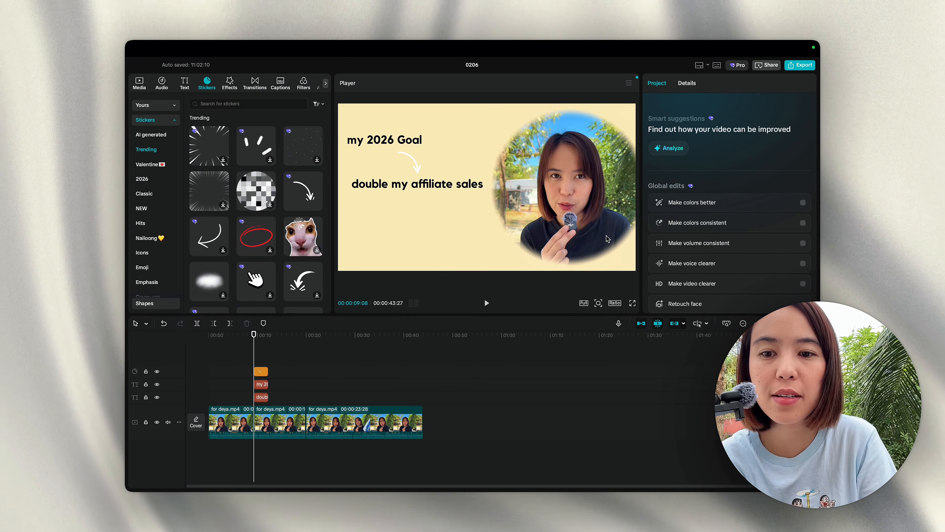
{"action": "left_click", "coordinate": [296, 395]}
{"action": "key", "text": "space"}
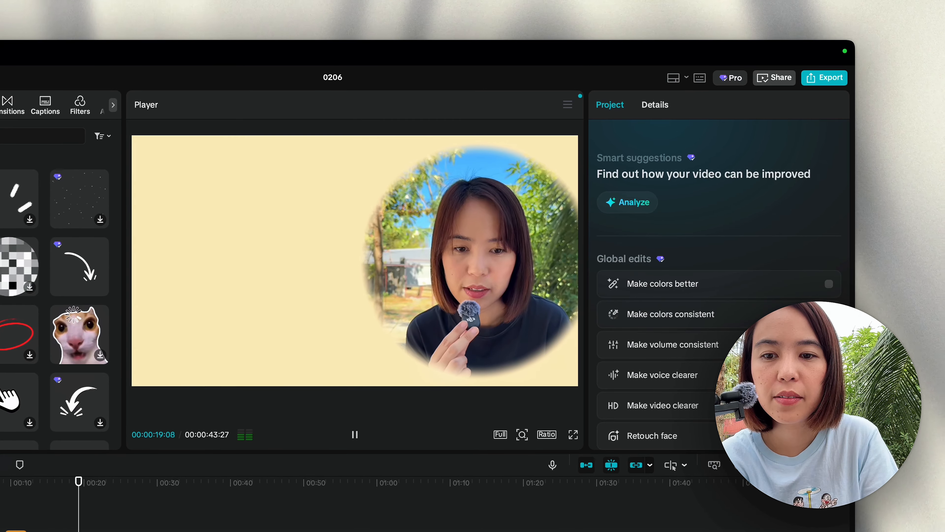
{"action": "left_click", "coordinate": [354, 434]}
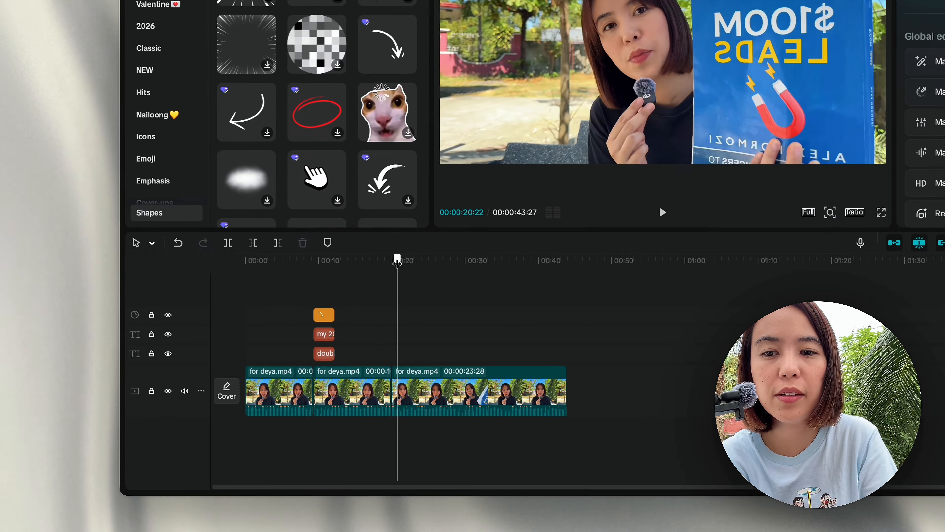
{"action": "left_click", "coordinate": [347, 308]}
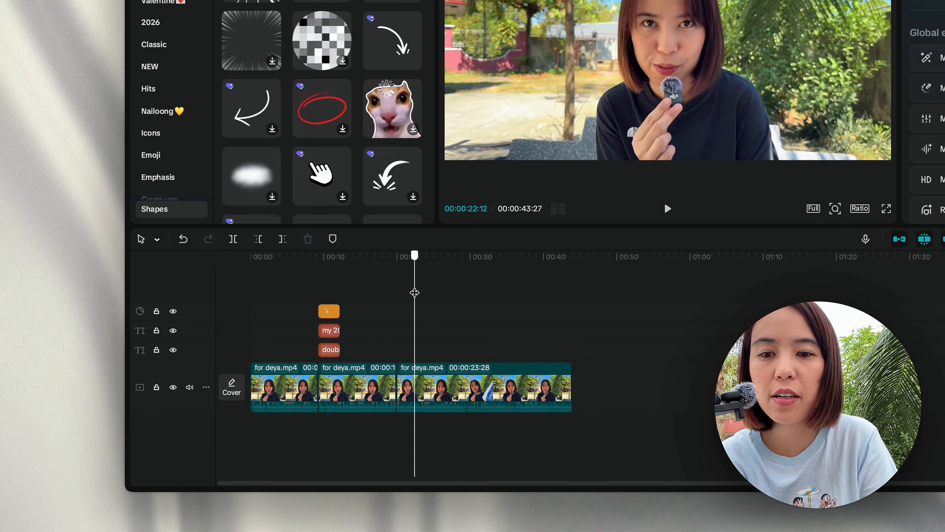
{"action": "left_click", "coordinate": [406, 311]}
{"action": "left_click", "coordinate": [371, 320]}
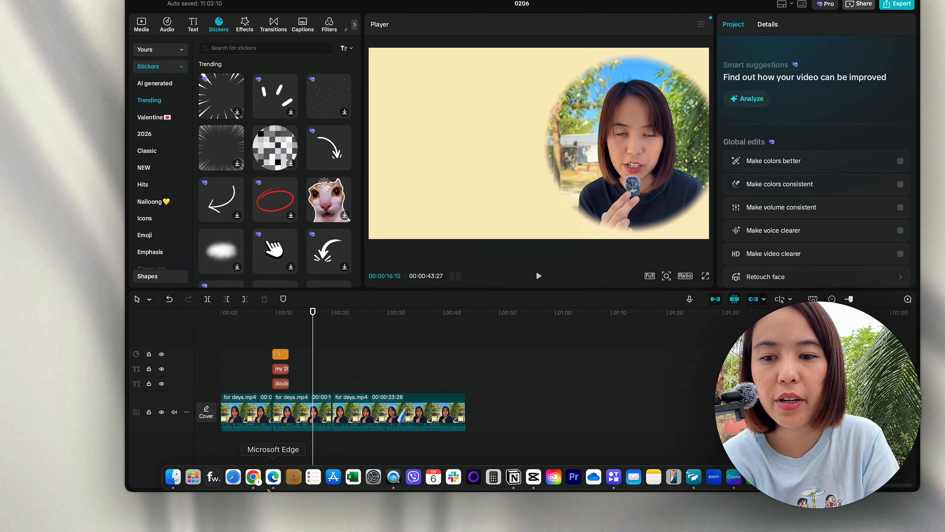
{"action": "left_click", "coordinate": [237, 483]}
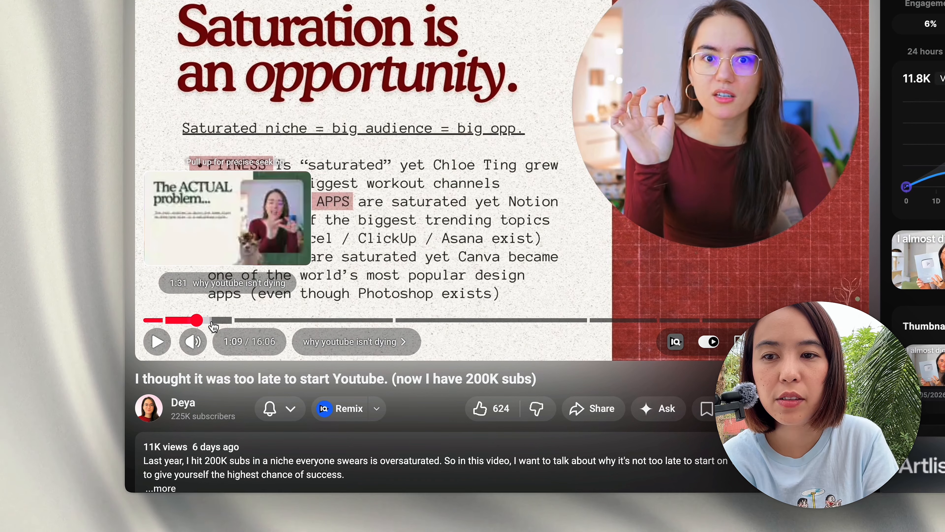
{"action": "left_click", "coordinate": [214, 324]}
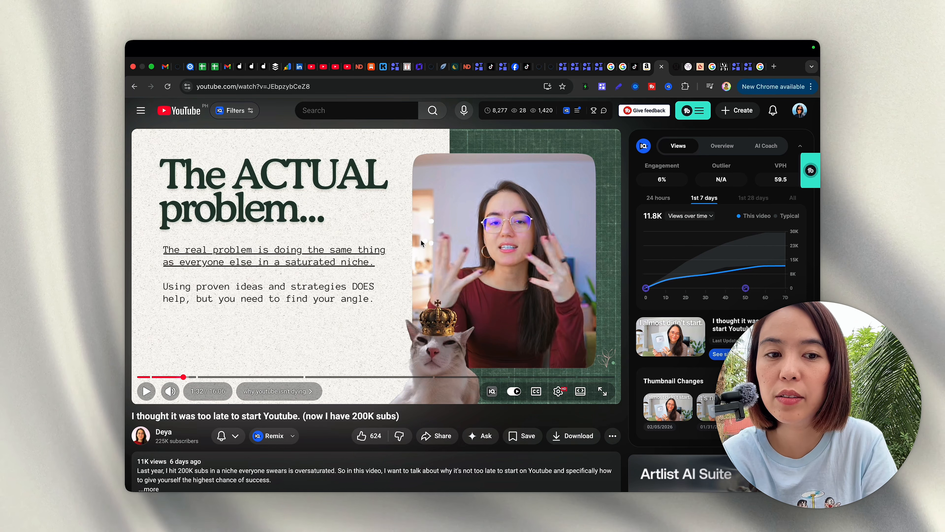
{"action": "key", "text": "ctrl+Left"}
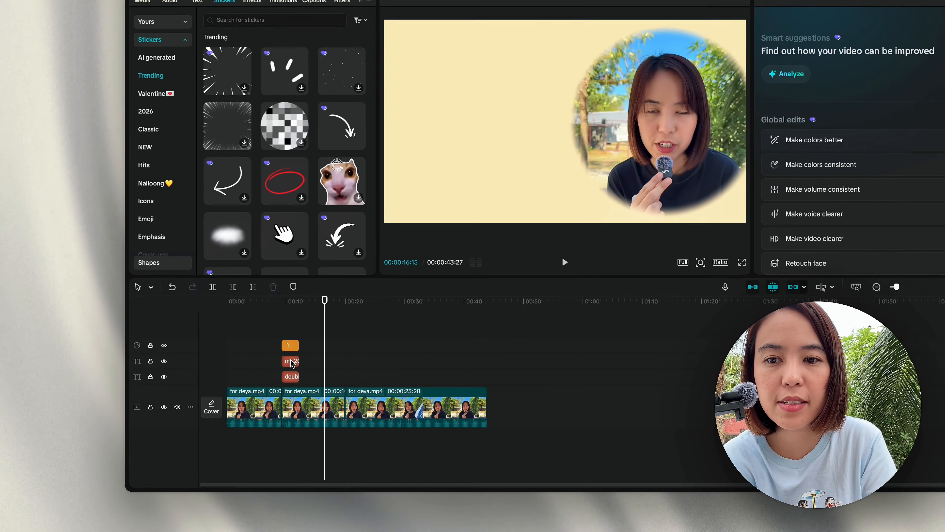
Step: Select the my 2026 Goal text clip and show the Featured filters library
{"action": "left_click", "coordinate": [263, 386]}
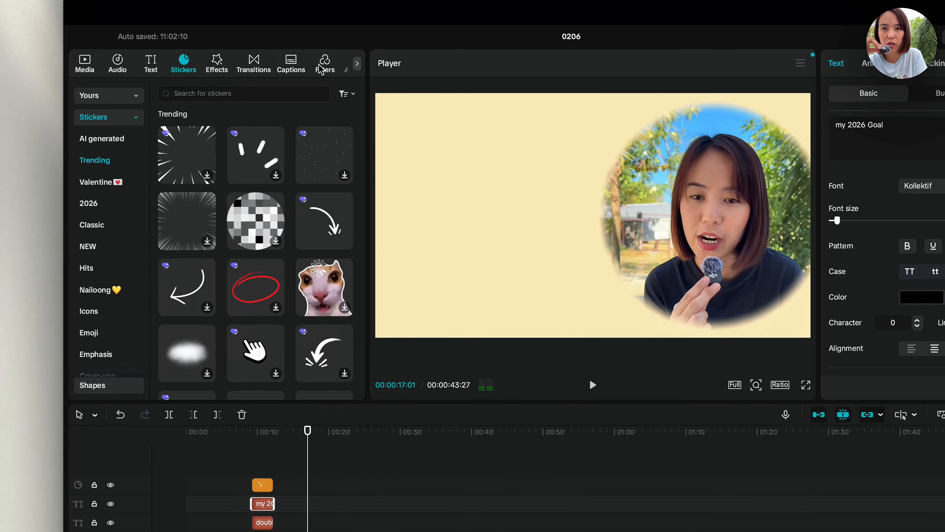
{"action": "left_click", "coordinate": [274, 51]}
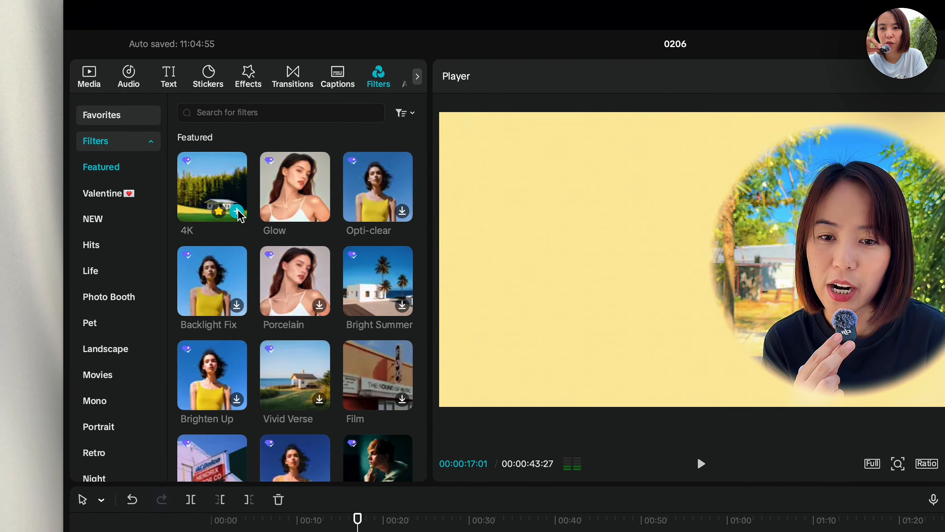
Step: Apply Glow at intensity 50 and stretch the 4K and Glow filter clips across the entire timeline
{"action": "left_click", "coordinate": [320, 214]}
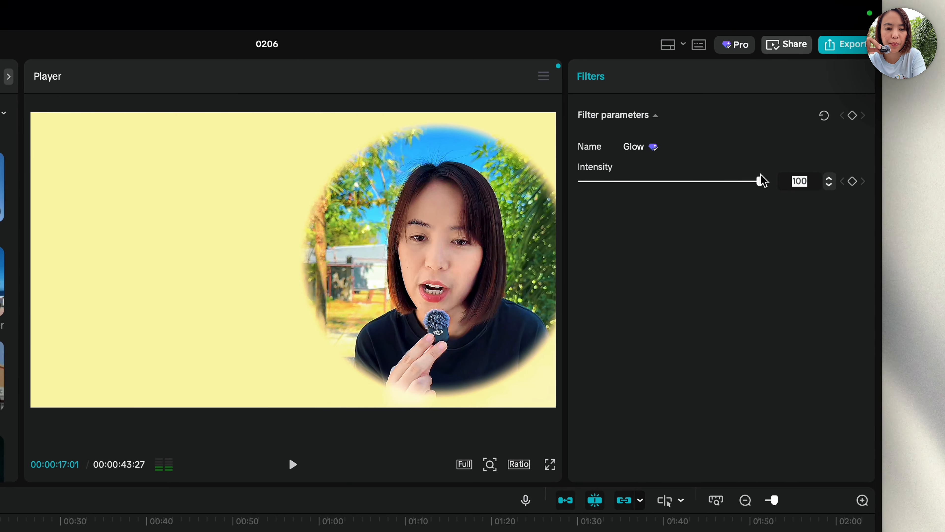
{"action": "key", "text": "Return"}
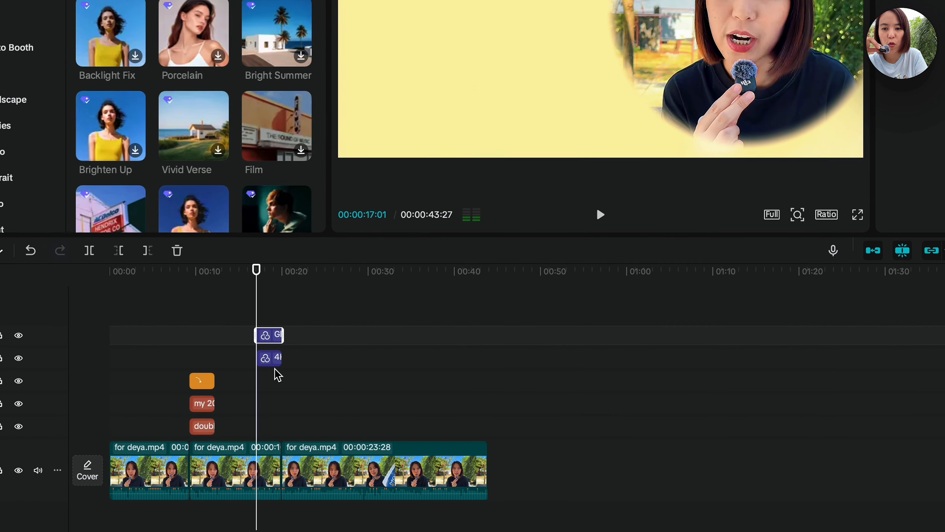
{"action": "left_click", "coordinate": [292, 348]}
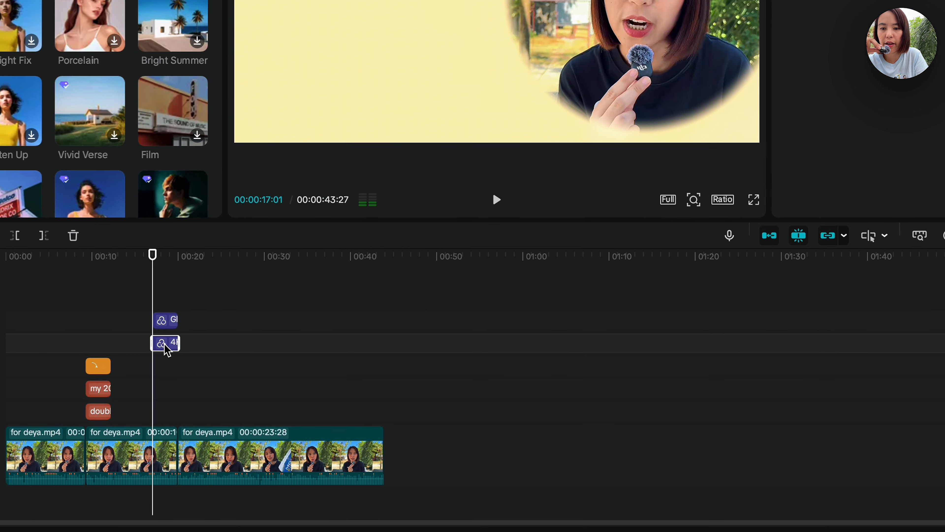
{"action": "left_click_drag", "start_coordinate": [167, 350], "coordinate": [386, 342]}
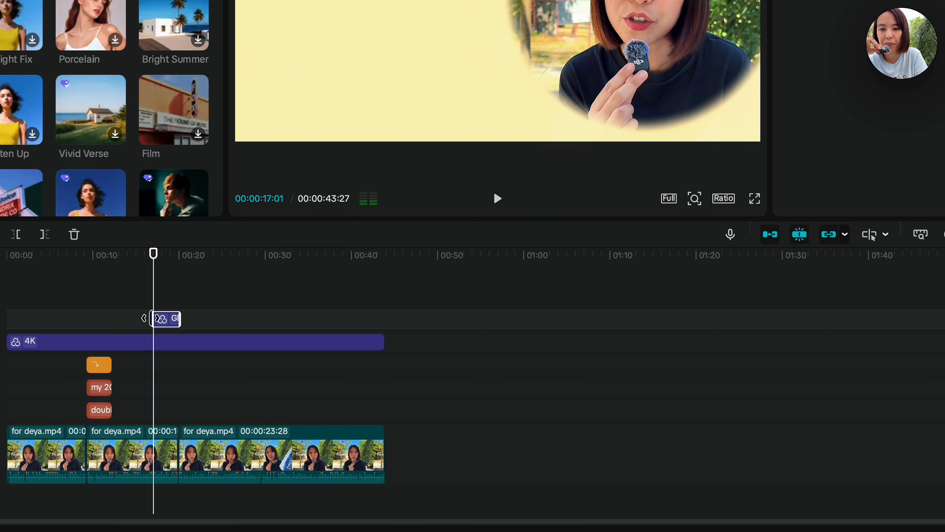
{"action": "left_click_drag", "start_coordinate": [210, 320], "coordinate": [383, 320]}
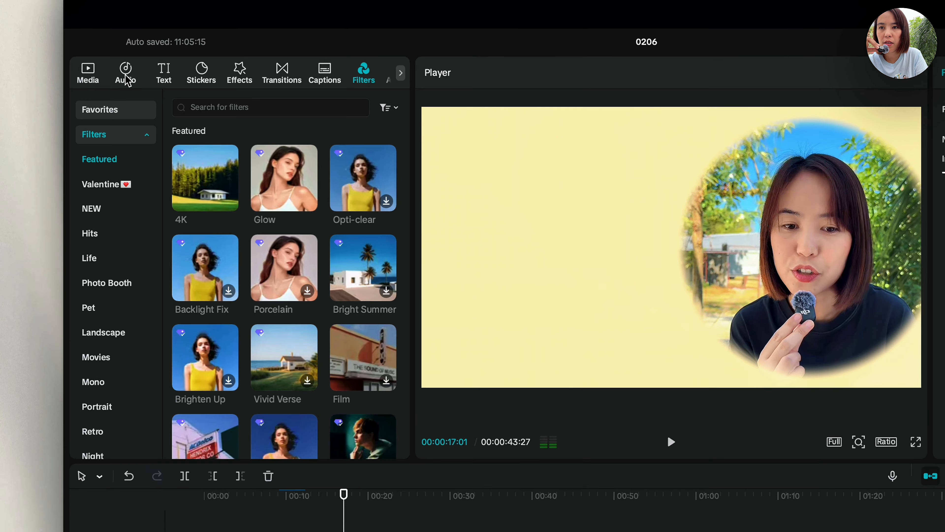
{"action": "left_click", "coordinate": [127, 76]}
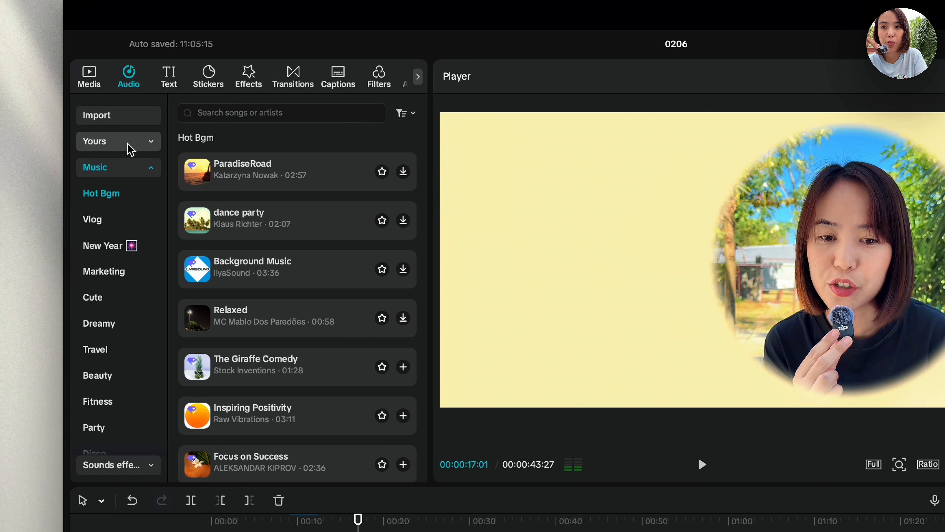
Step: Search sound effects for 'mouse click sound' and add Mouse click sound to the timeline
{"action": "left_click", "coordinate": [104, 464]}
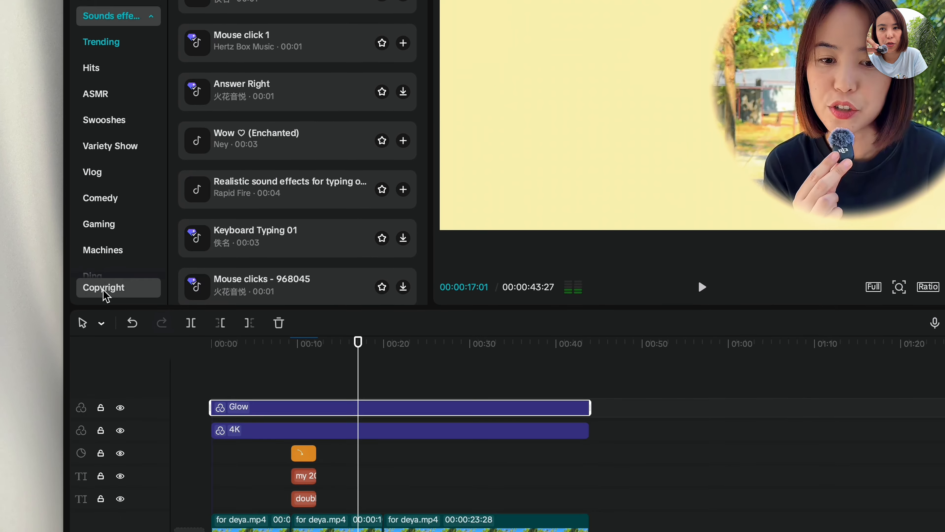
{"action": "left_click", "coordinate": [234, 115]}
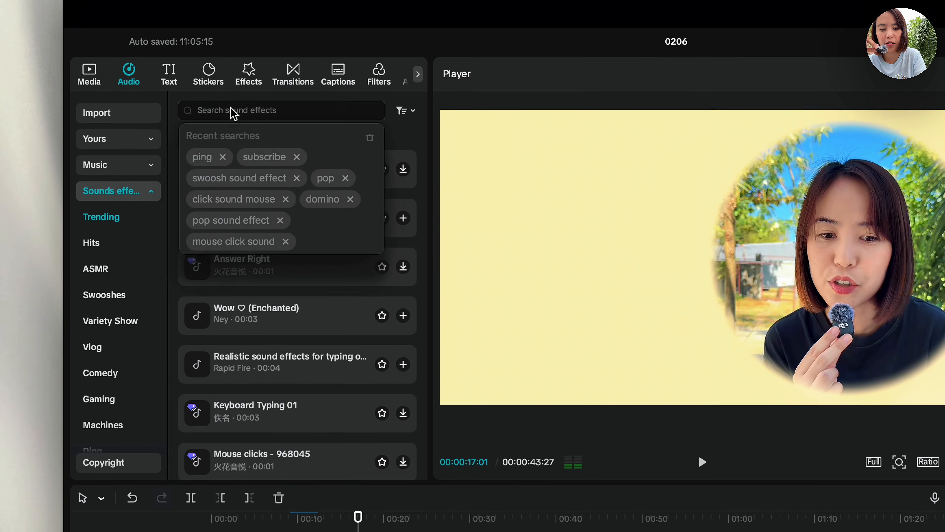
{"action": "type", "text": "mouse"}
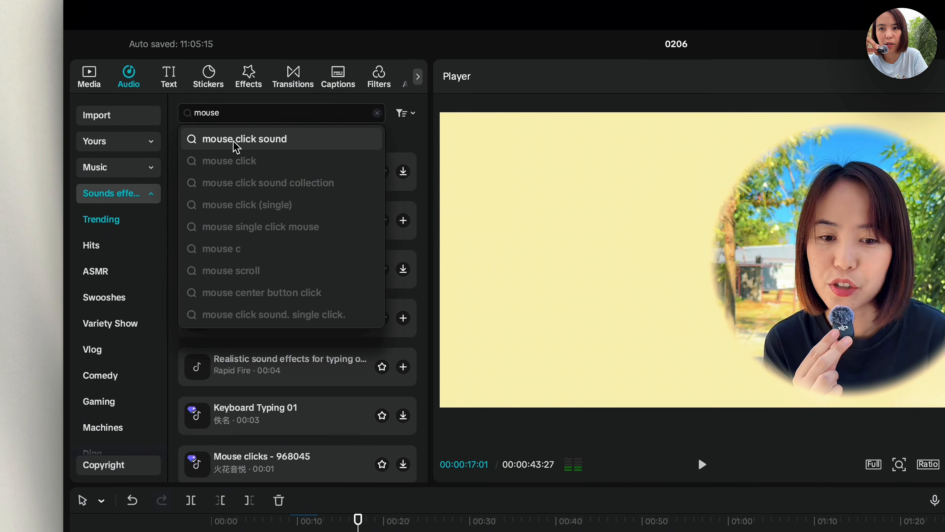
{"action": "left_click", "coordinate": [237, 139]}
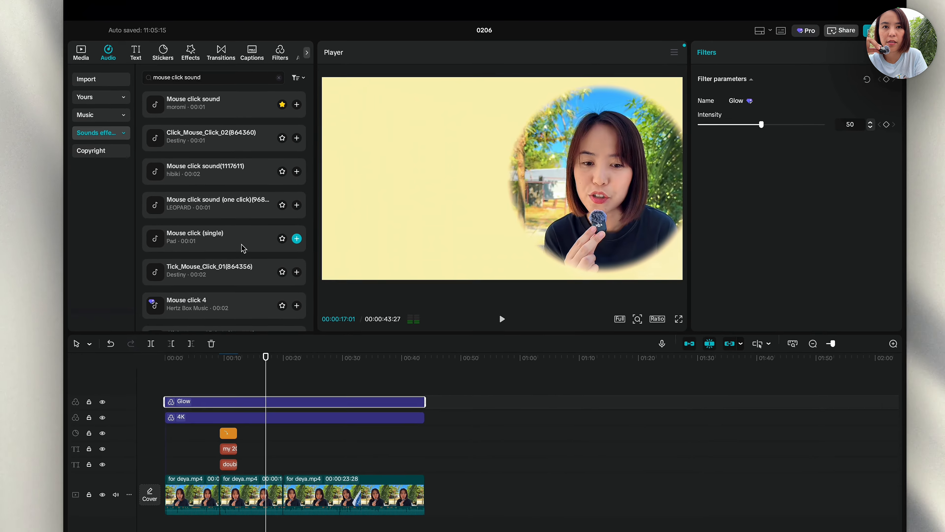
{"action": "scroll", "coordinate": [291, 159], "scroll_direction": "down", "scroll_amount": 1}
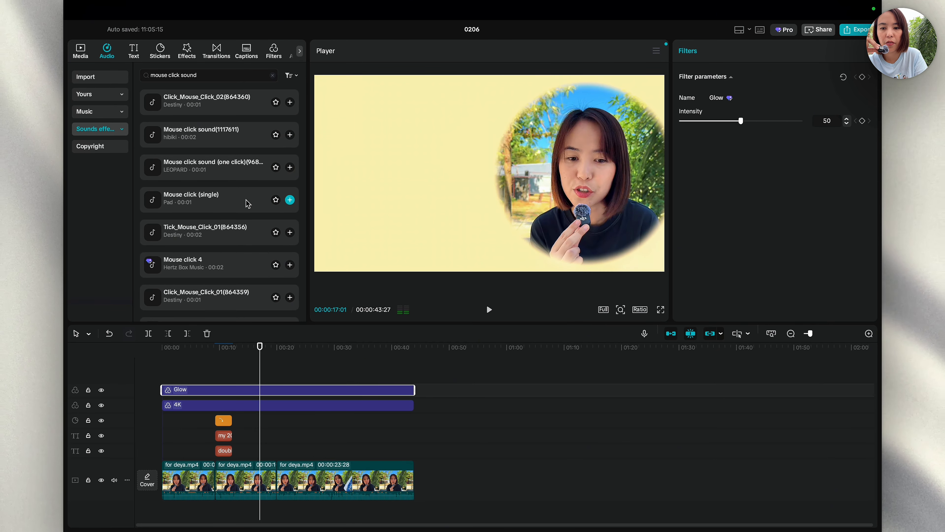
{"action": "scroll", "coordinate": [246, 200], "scroll_direction": "up", "scroll_amount": 1}
{"action": "scroll", "coordinate": [285, 405], "scroll_direction": "down", "scroll_amount": 1}
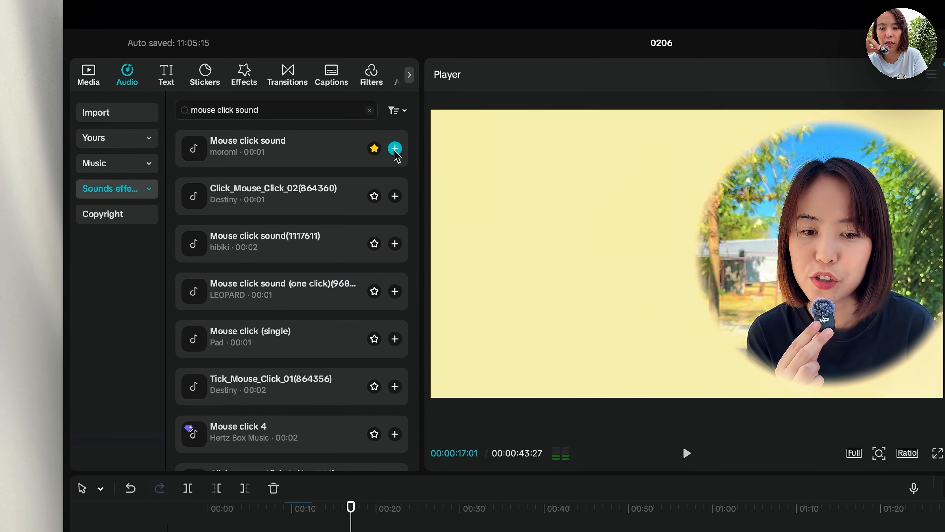
{"action": "left_click", "coordinate": [297, 104]}
Step: Drag the click sound earlier so it starts around 9 seconds with the arrow and text
{"action": "scroll", "coordinate": [269, 507], "scroll_direction": "up", "scroll_amount": 4}
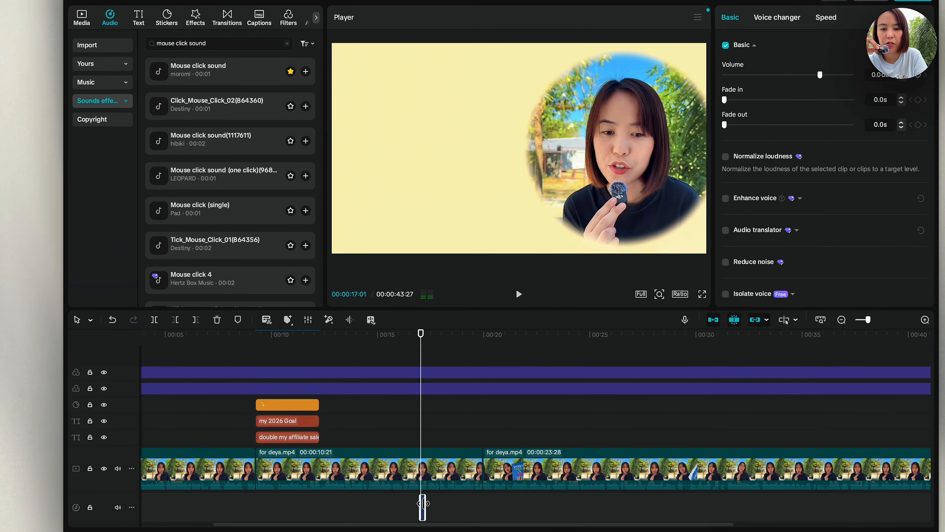
{"action": "left_click_drag", "start_coordinate": [510, 500], "coordinate": [442, 500]}
{"action": "scroll", "coordinate": [349, 507], "scroll_direction": "up", "scroll_amount": 4}
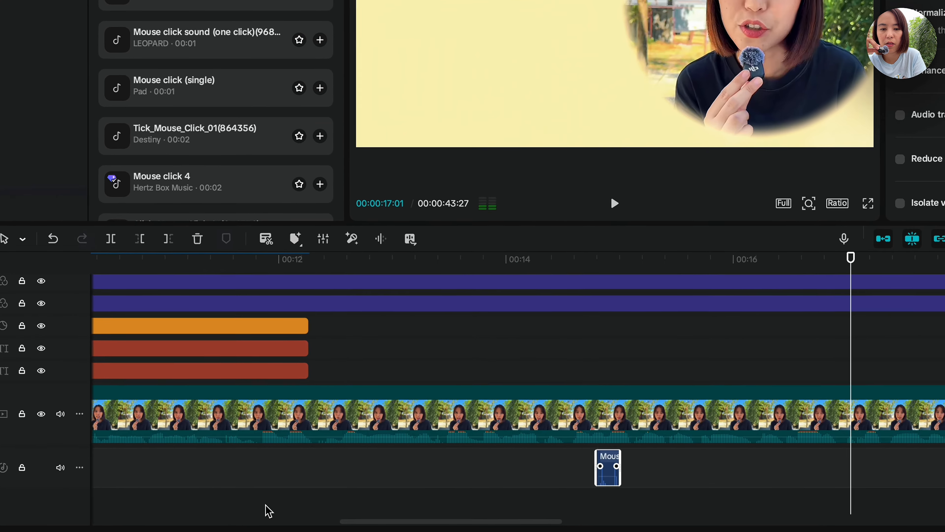
{"action": "scroll", "coordinate": [269, 510], "scroll_direction": "left", "scroll_amount": 3}
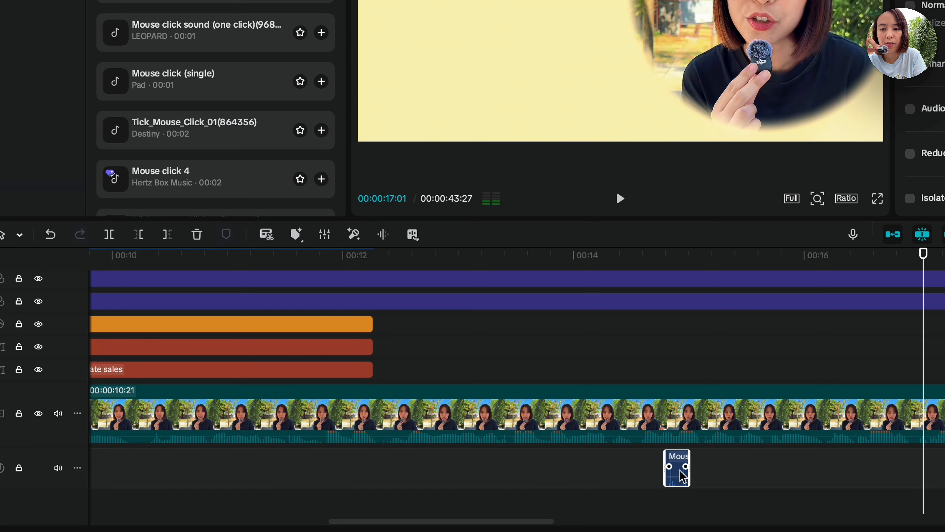
{"action": "scroll", "coordinate": [219, 469], "scroll_direction": "left", "scroll_amount": 5}
{"action": "scroll", "coordinate": [218, 467], "scroll_direction": "right", "scroll_amount": 2}
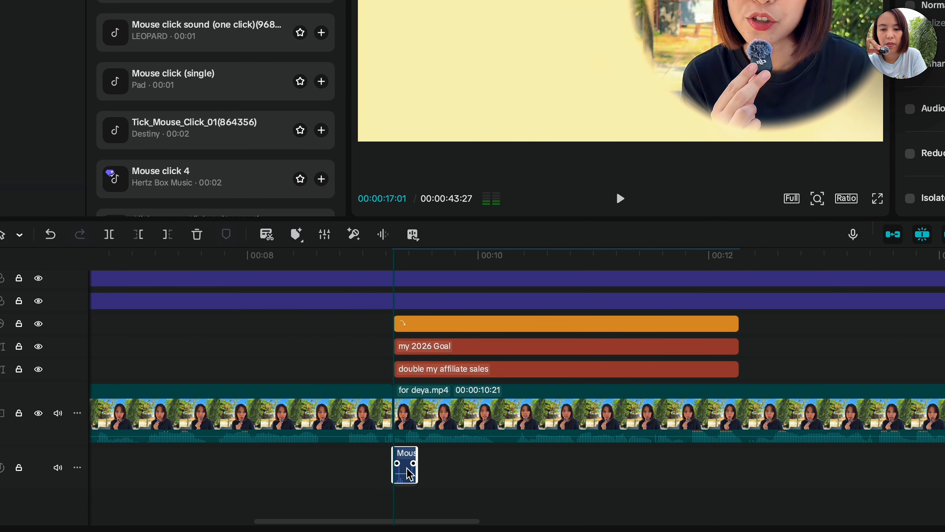
Step: Play back from just before the click sound to check its timing, then scrub ahead to the third clip
{"action": "left_click", "coordinate": [410, 285]}
{"action": "key", "text": "space"}
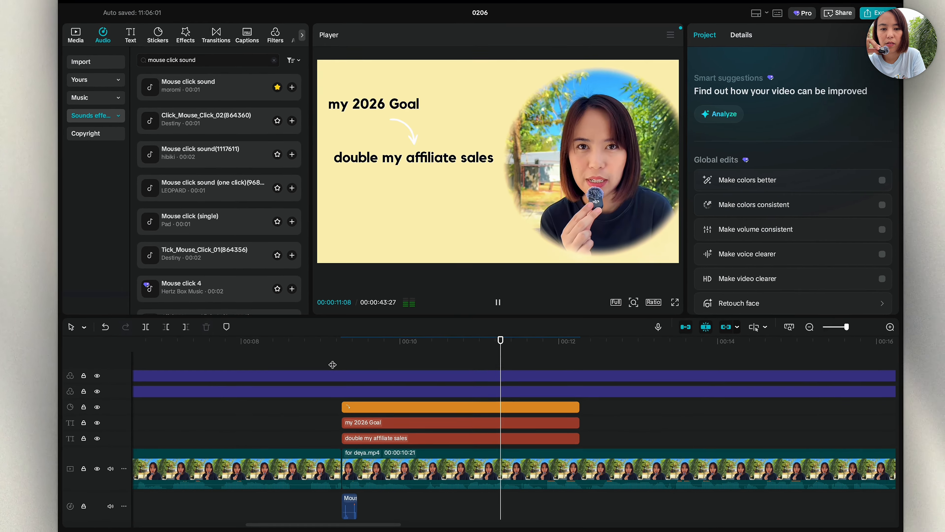
{"action": "key", "text": "space"}
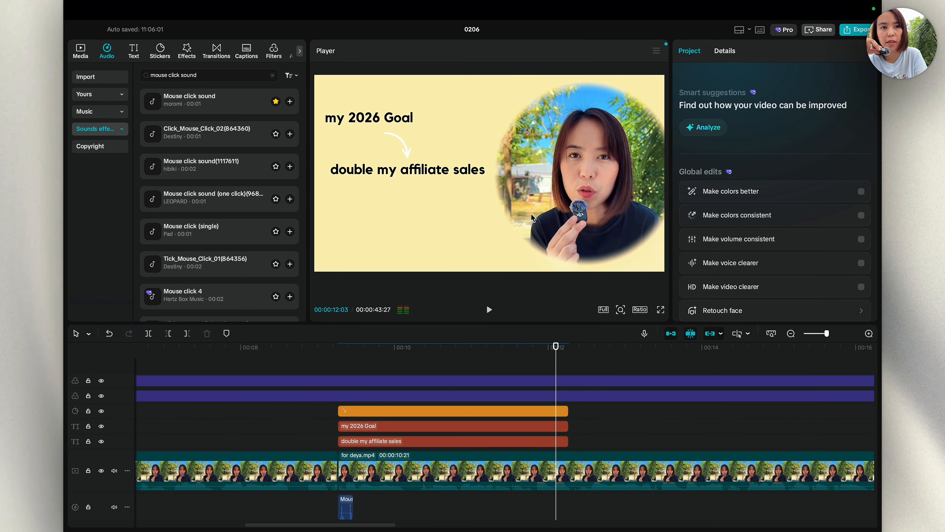
{"action": "scroll", "coordinate": [472, 454], "scroll_direction": "down", "scroll_amount": 5}
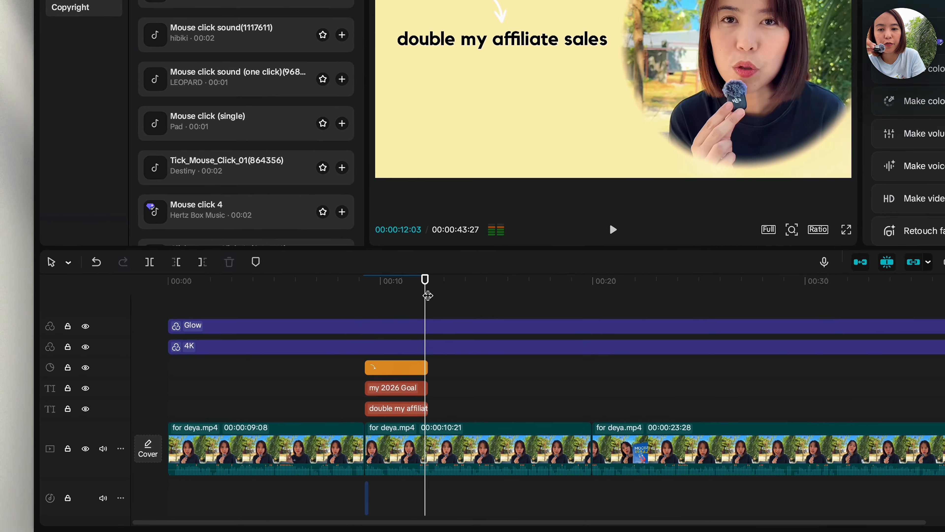
{"action": "left_click_drag", "start_coordinate": [351, 361], "coordinate": [394, 366]}
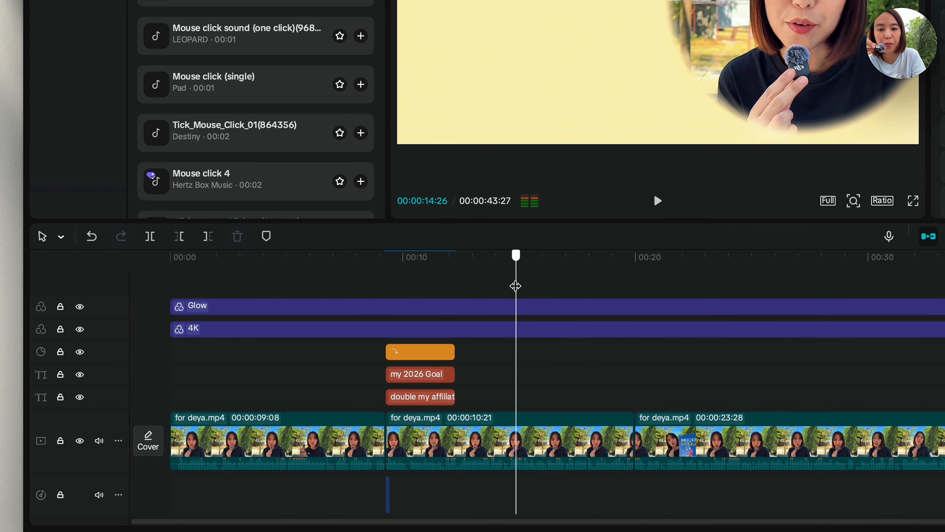
{"action": "left_click_drag", "start_coordinate": [516, 286], "coordinate": [638, 291]}
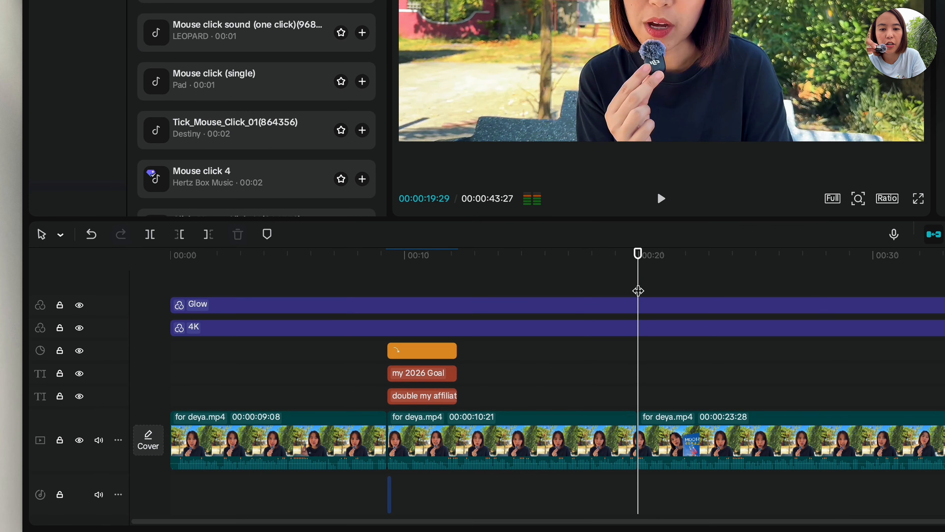
Step: Select the third 'for deya.mp4' clip and move the playhead to 31 seconds
{"action": "left_click", "coordinate": [675, 430]}
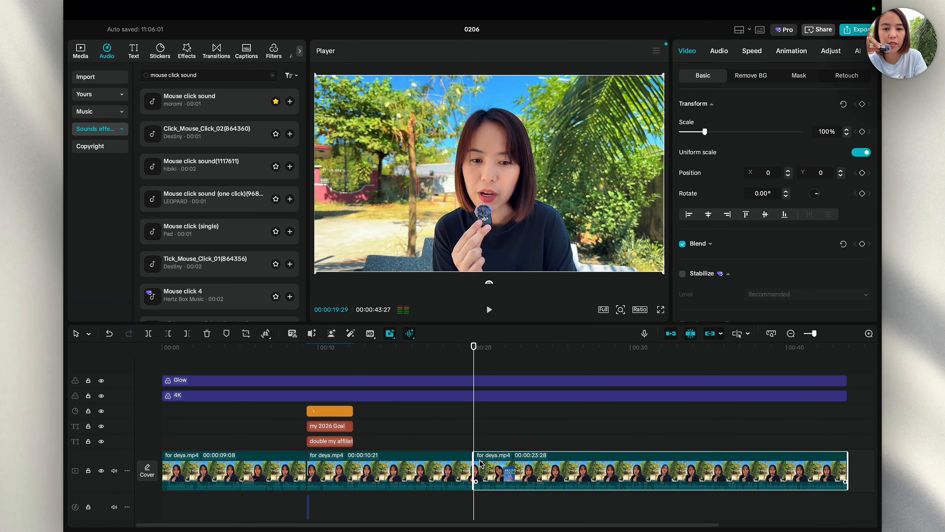
{"action": "scroll", "coordinate": [495, 469], "scroll_direction": "right", "scroll_amount": 5}
{"action": "left_click", "coordinate": [453, 480]}
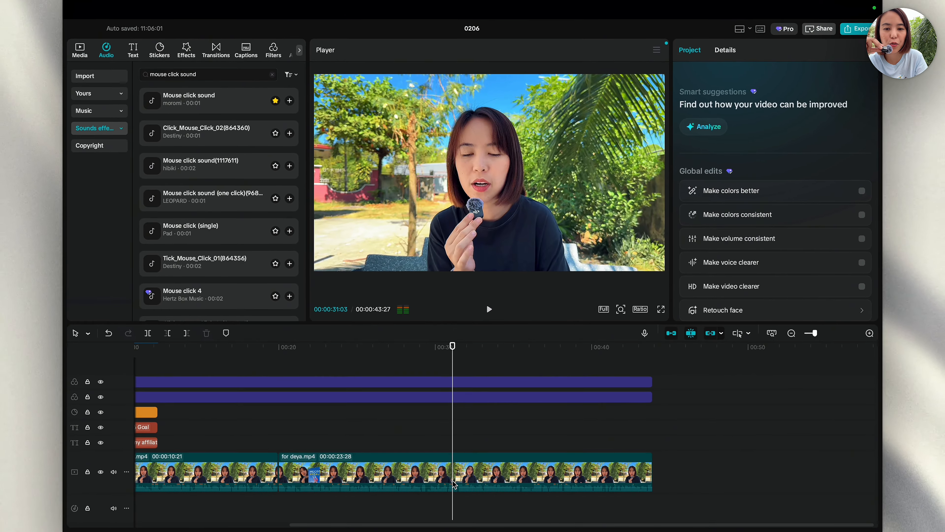
Step: Bring up export settings for project 0206: 4K, HEVC, mp4 at 30fps
{"action": "scroll", "coordinate": [454, 483], "scroll_direction": "down", "scroll_amount": 3}
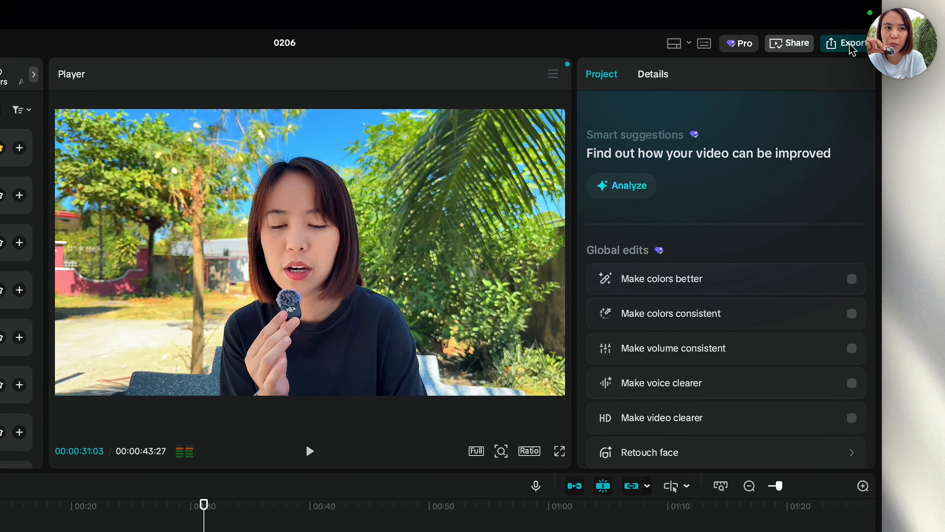
{"action": "left_click", "coordinate": [853, 30]}
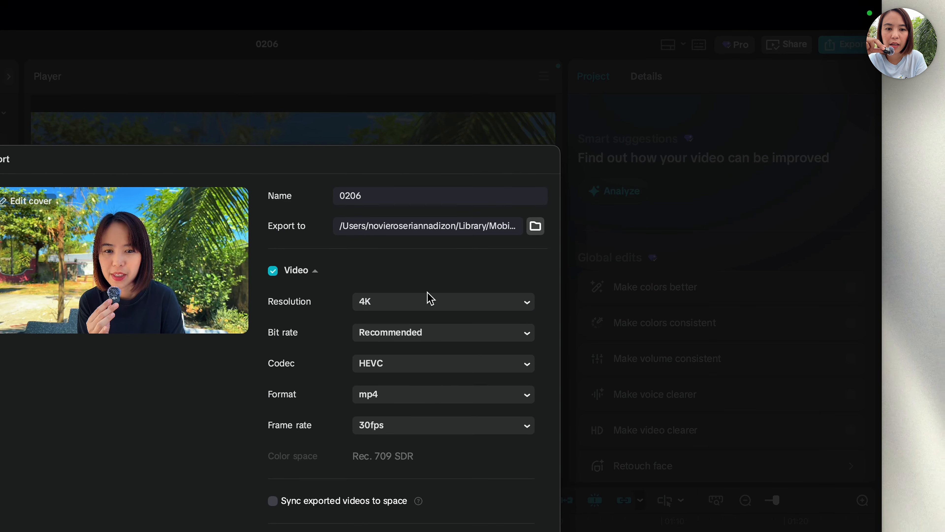
{"action": "scroll", "coordinate": [431, 298], "scroll_direction": "down", "scroll_amount": 3}
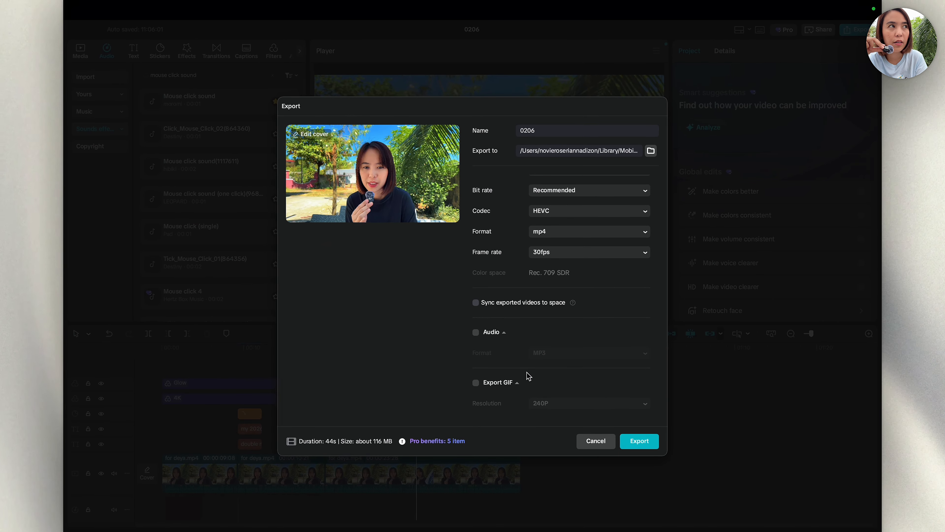